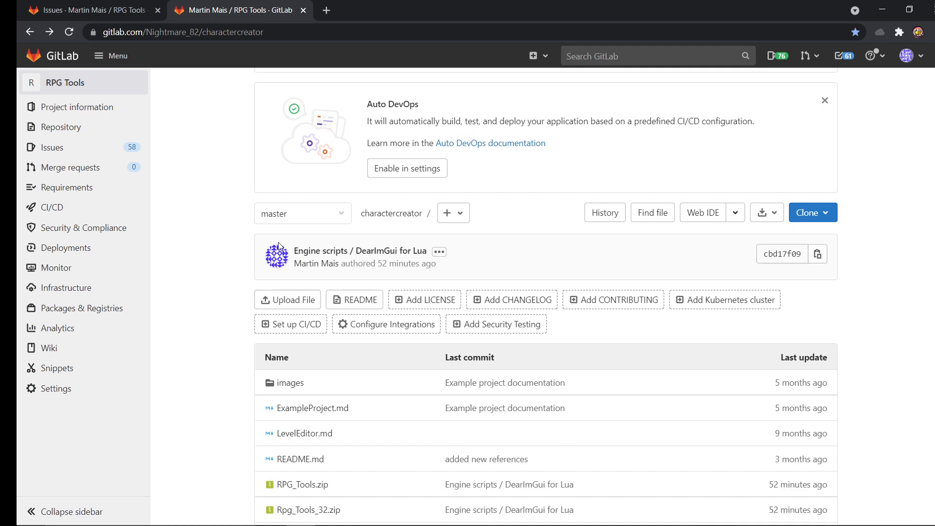
# Step: Download RPG_Tools.zip from the charactercreator repository's file list
pyautogui.scroll(-2, 242, 349)
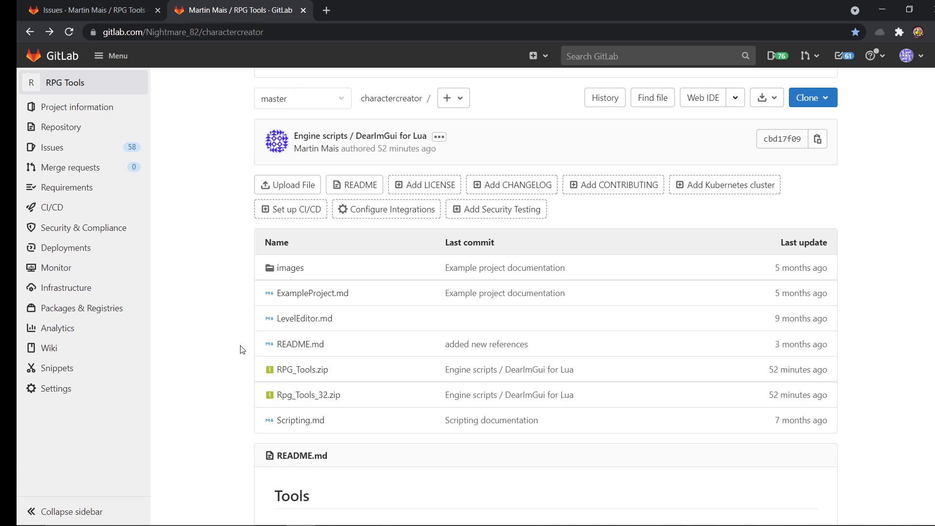
pyautogui.scroll(-1, 242, 349)
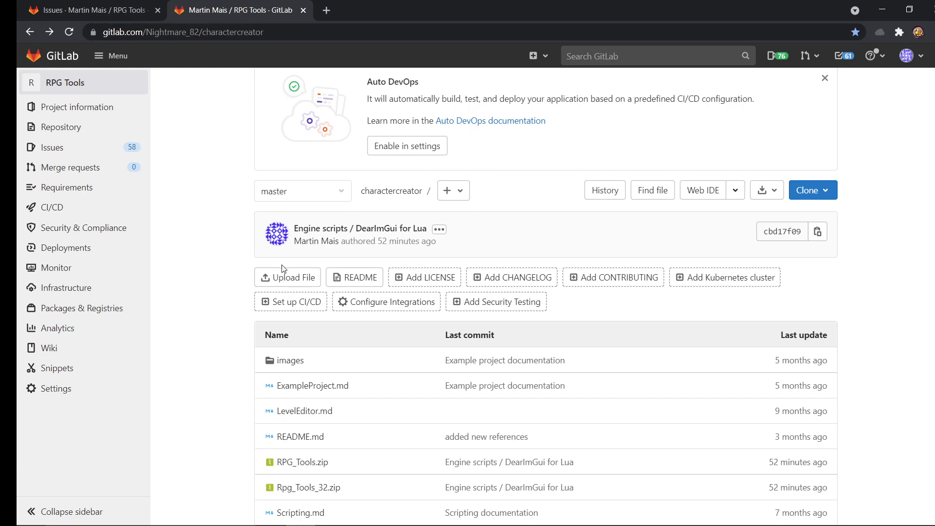
pyautogui.scroll(-5, 282, 268)
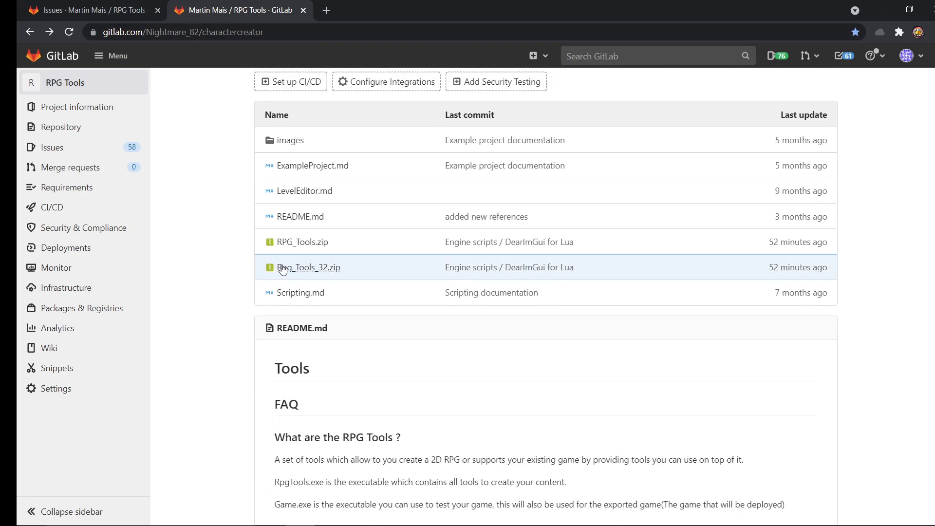
pyautogui.click(310, 243)
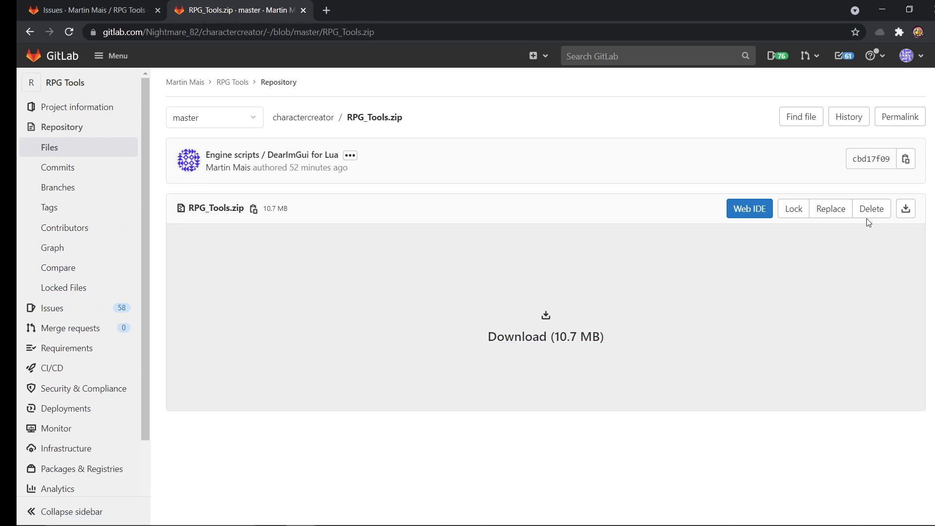
pyautogui.click(548, 338)
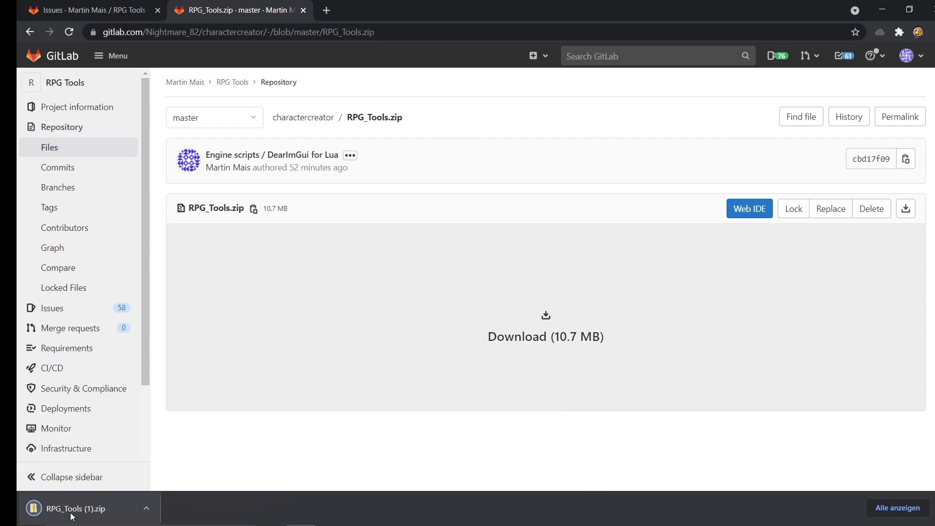
# Step: Replace the RpgTools folder in D:\tools with the copy from the downloaded RPG_Tools archive
pyautogui.click(71, 509)
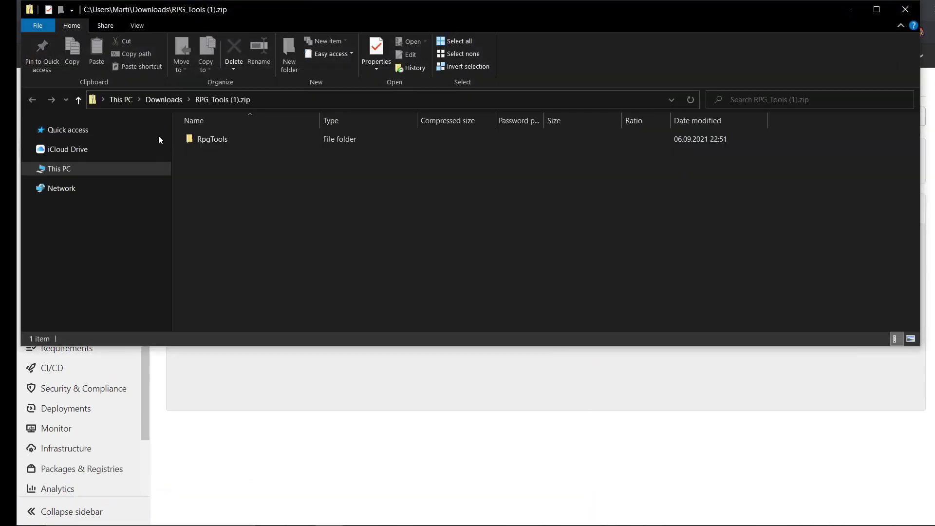
pyautogui.click(209, 139)
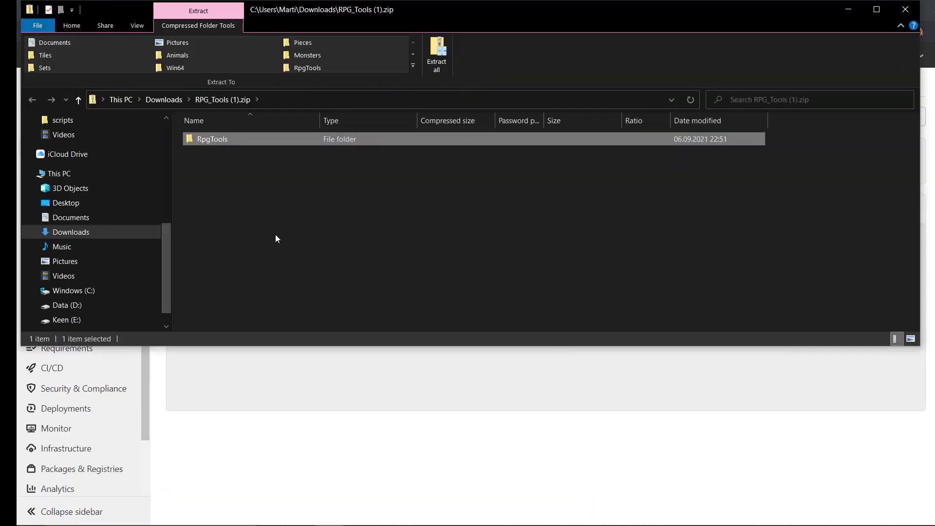
pyautogui.click(77, 305)
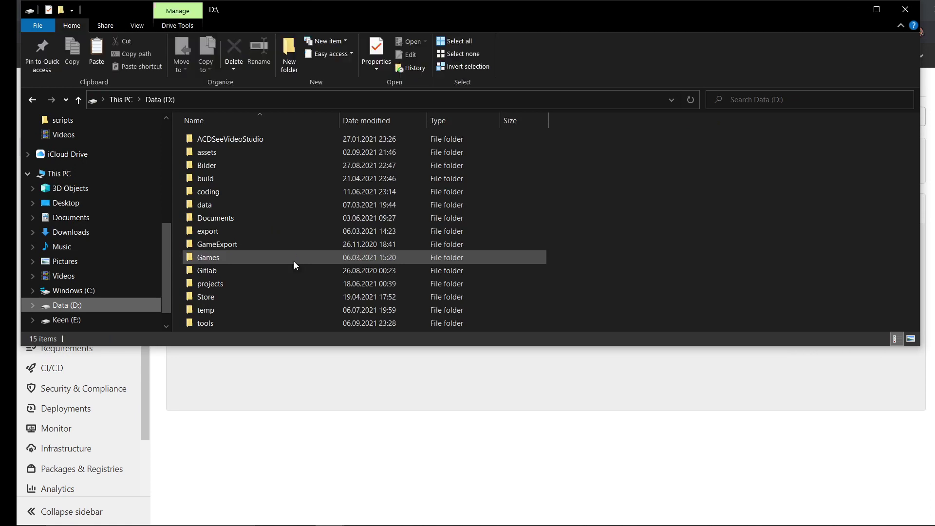
pyautogui.doubleClick(214, 322)
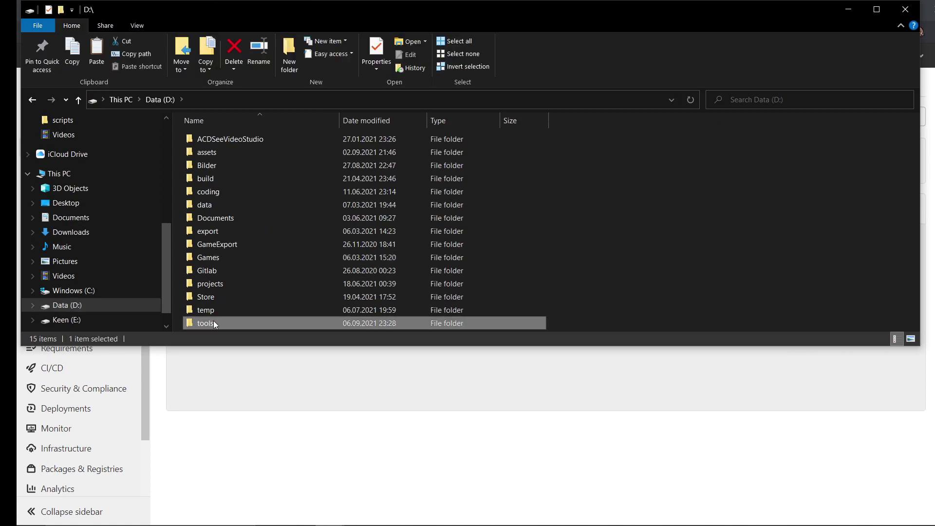
pyautogui.click(231, 232)
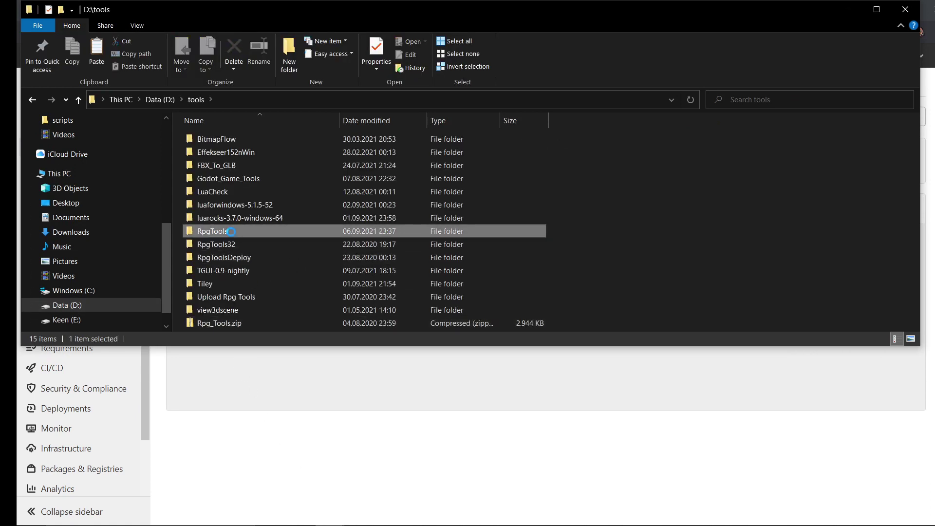
pyautogui.press('Delete')
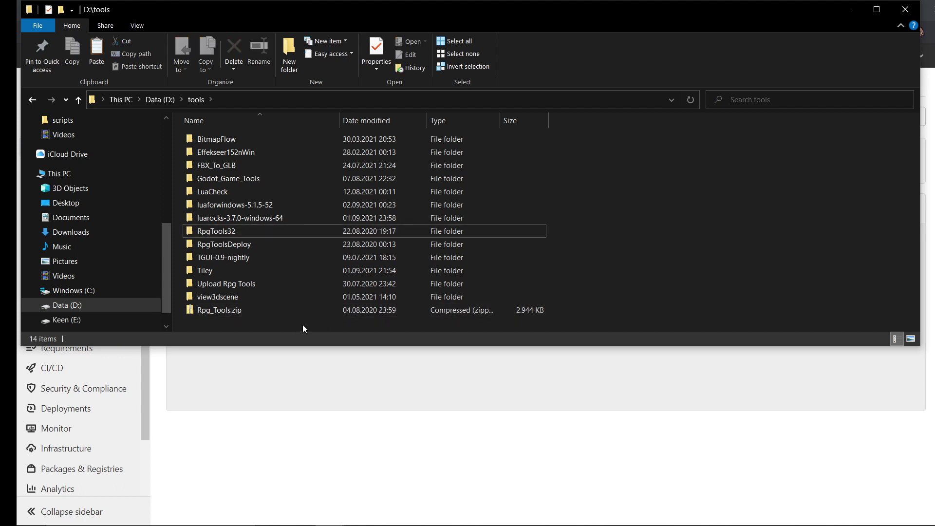
pyautogui.hotkey('ctrl', 'v')
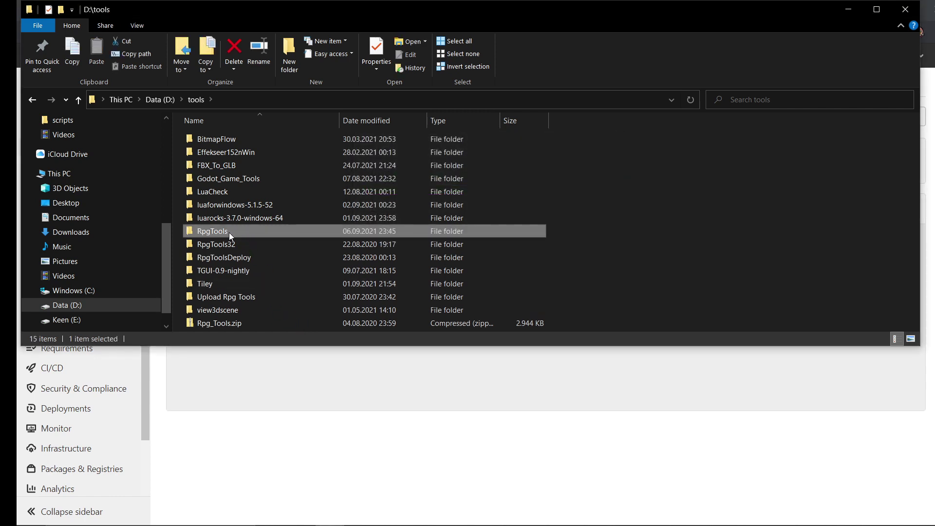
# Step: Launch RpgTools.exe from D:\tools\RpgTools and let it run past the SmartScreen block
pyautogui.doubleClick(221, 231)
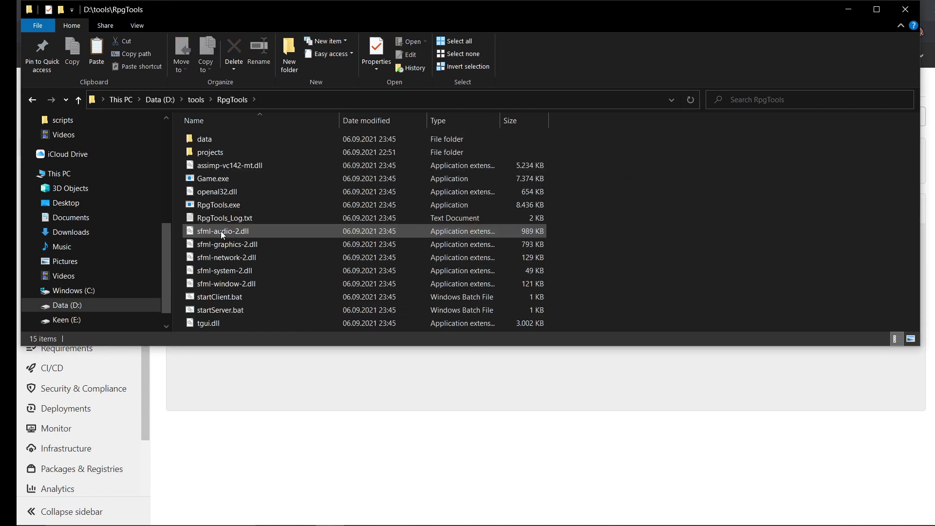
pyautogui.doubleClick(234, 206)
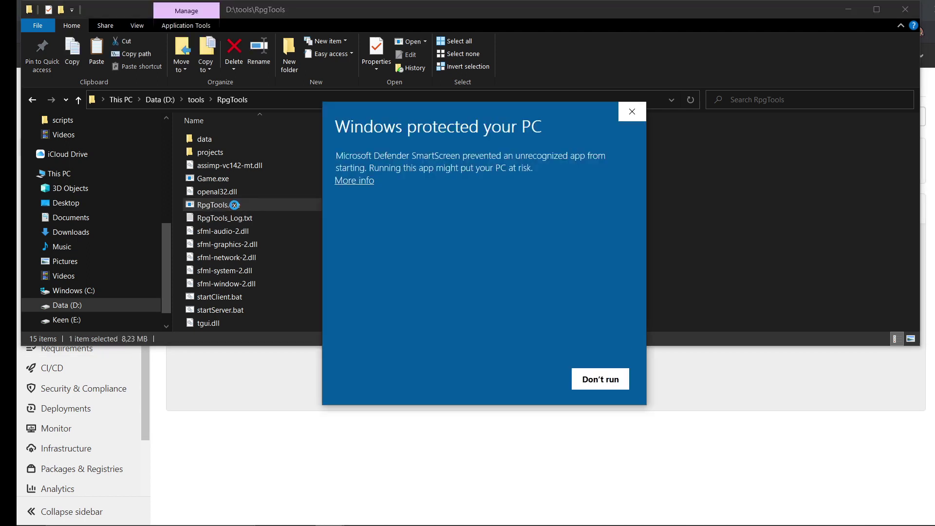
pyautogui.click(364, 181)
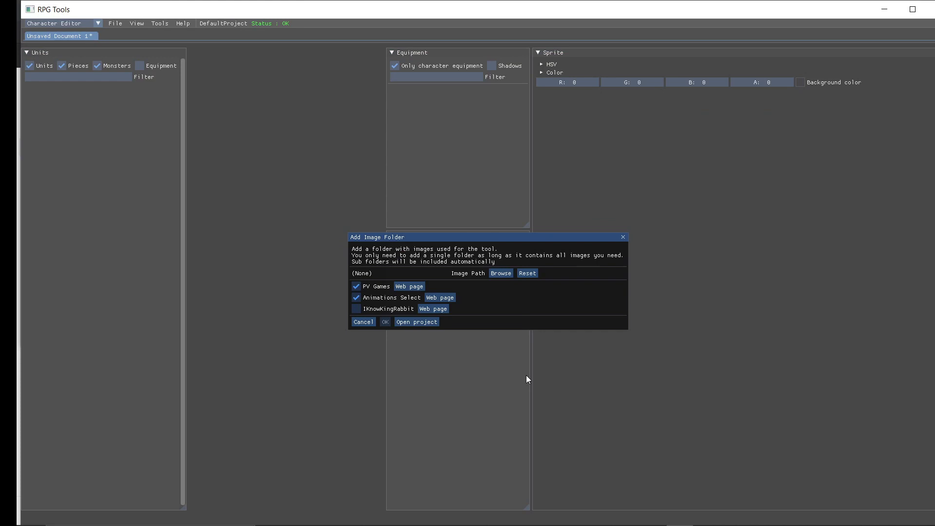
# Step: Examine the folder structure of D:\assets\PVGames down to Pieces\Female_Knight\Knight_Base in File Explorer, and return to the PVGames folder
pyautogui.moveTo(331, 520)
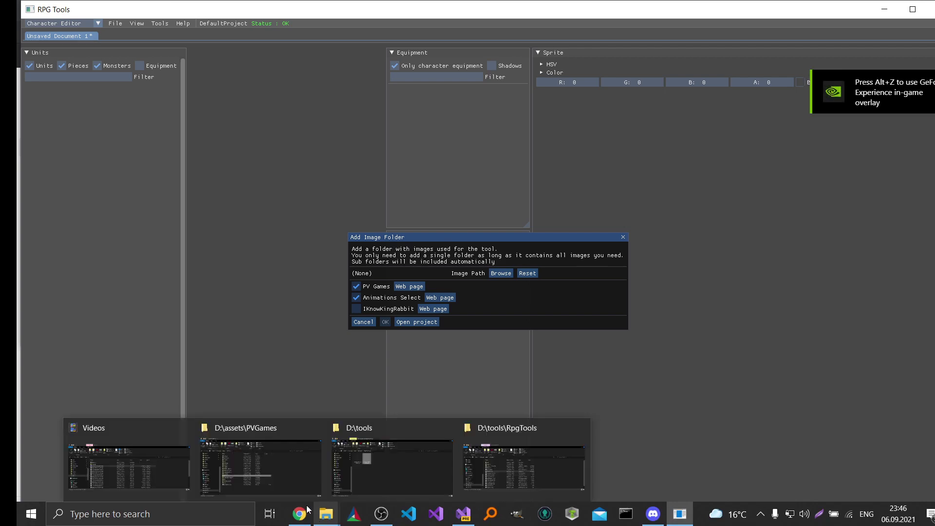
pyautogui.click(254, 461)
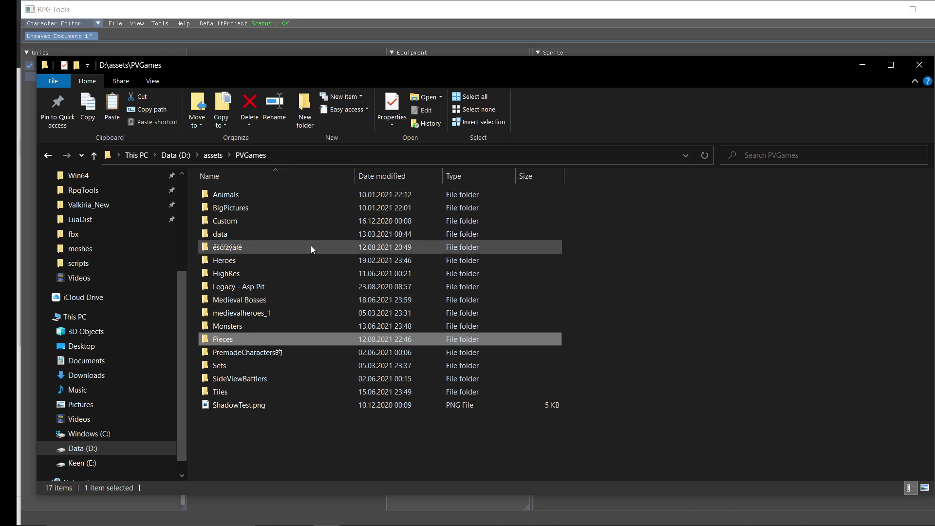
pyautogui.moveTo(311, 247)
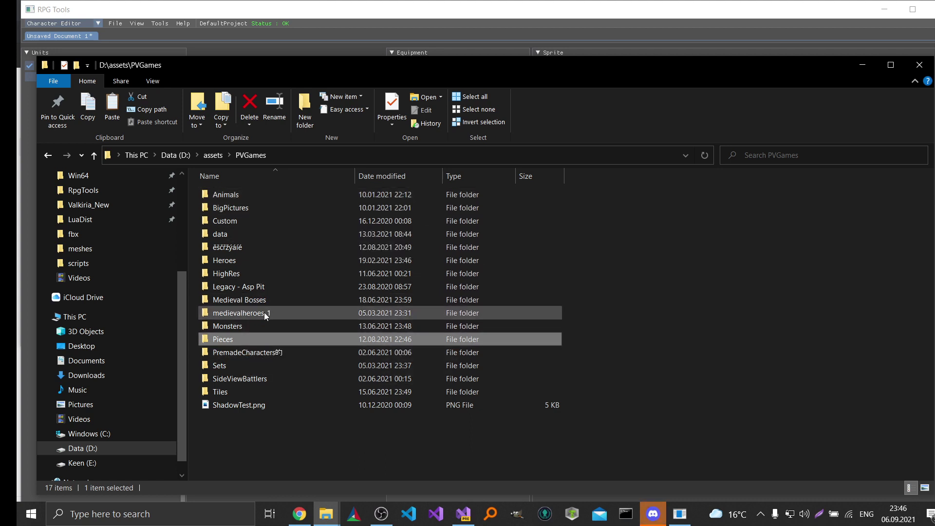
pyautogui.doubleClick(231, 340)
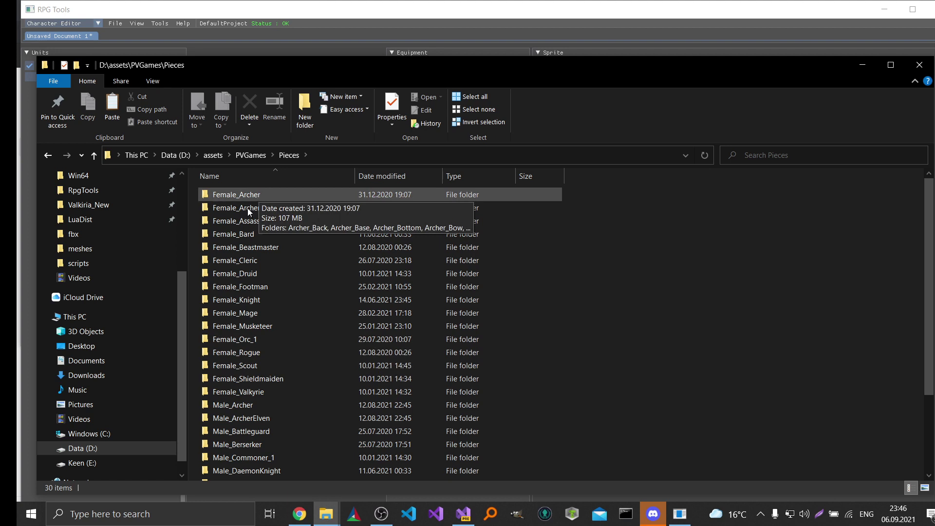
pyautogui.click(270, 300)
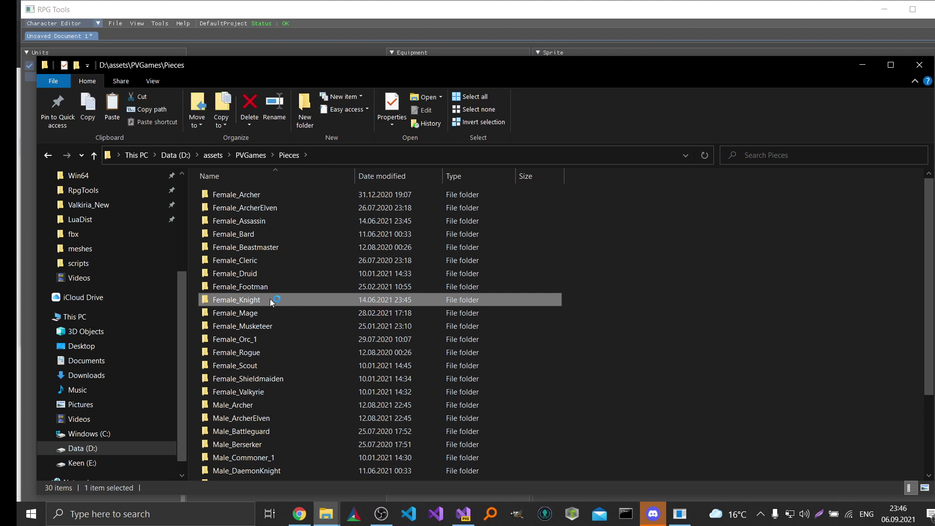
pyautogui.doubleClick(270, 300)
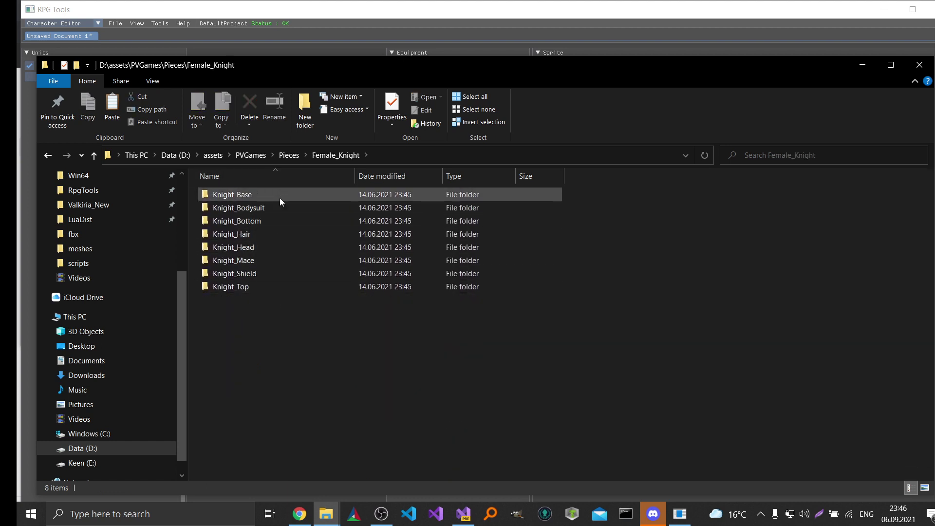
pyautogui.moveTo(279, 198)
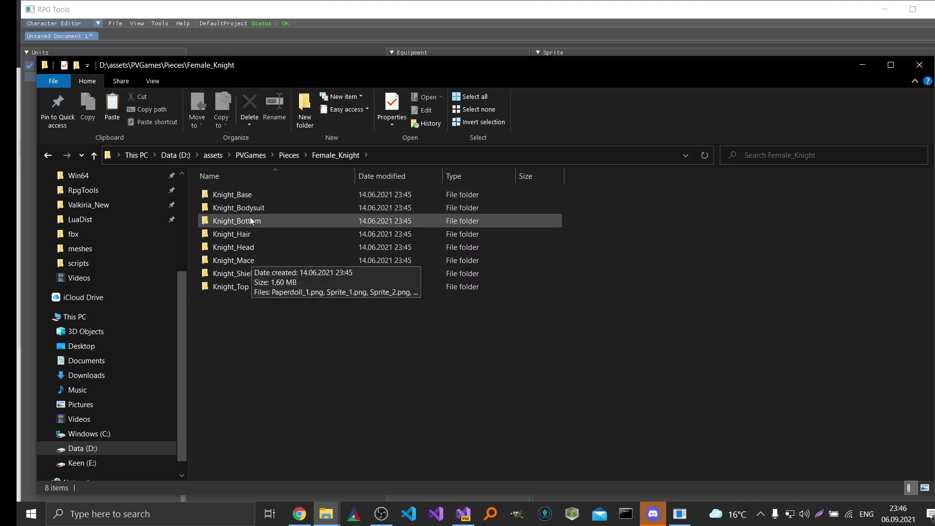
pyautogui.doubleClick(266, 195)
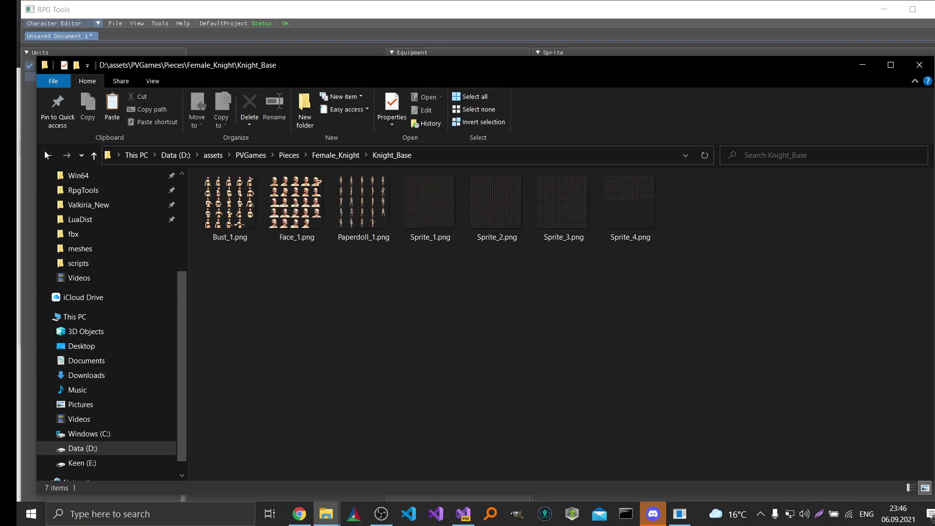
pyautogui.moveTo(279, 183)
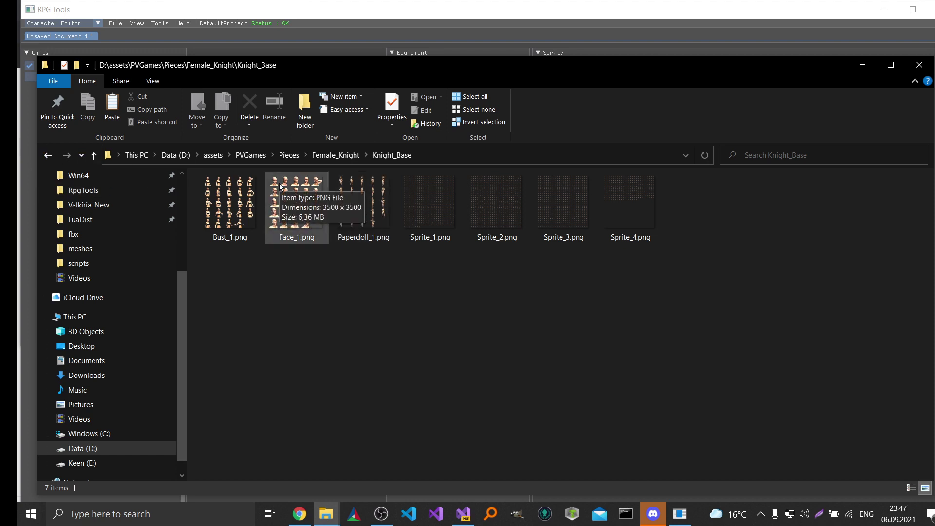
pyautogui.click(247, 155)
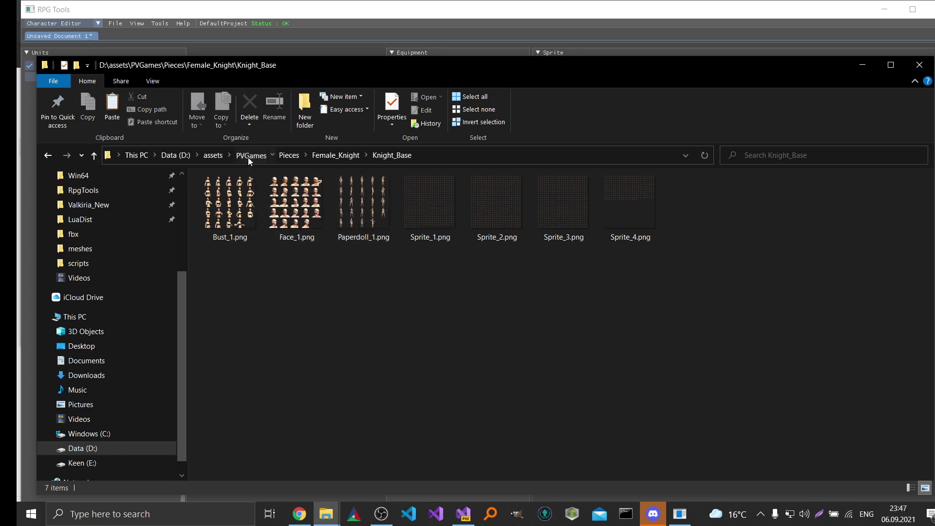
pyautogui.moveTo(266, 299)
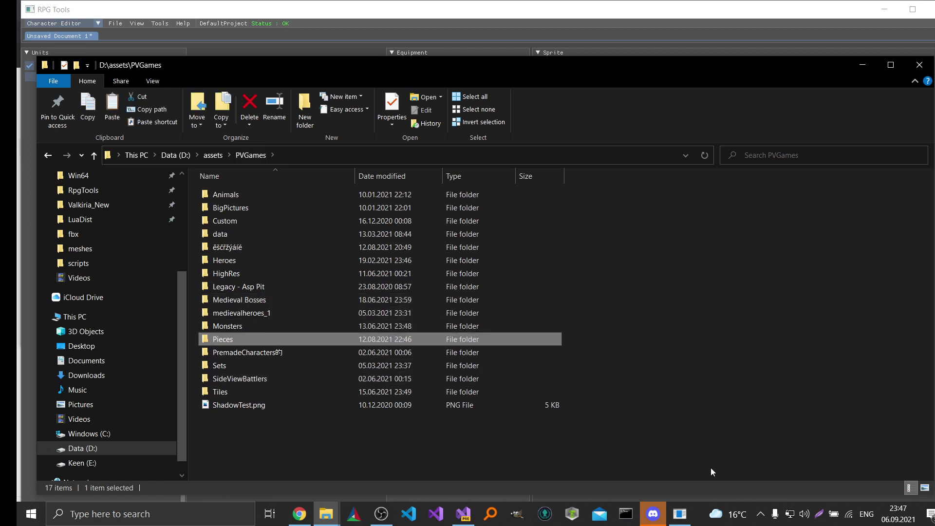
# Step: Switch back to RPG Tools and add D:\assets\PVGames as the project's image folder
pyautogui.click(682, 516)
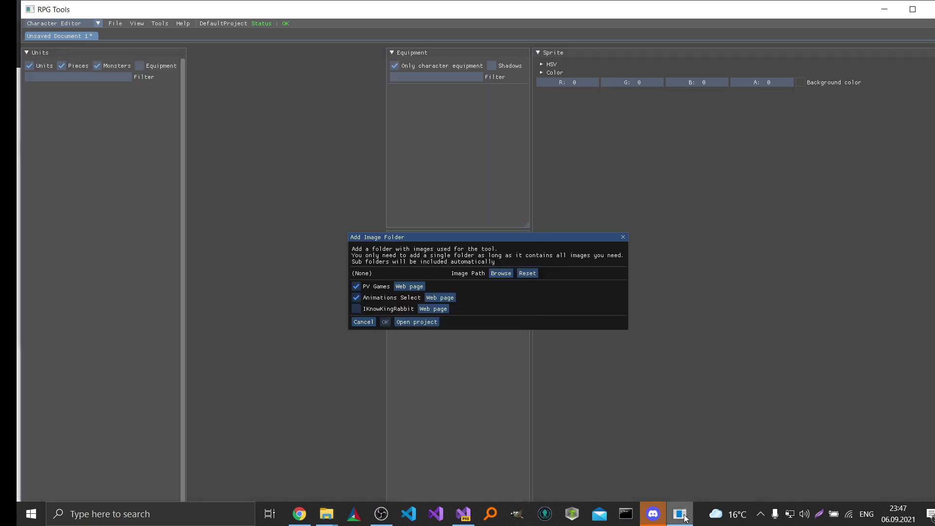
pyautogui.click(501, 273)
pyautogui.scroll(-3, 489, 280)
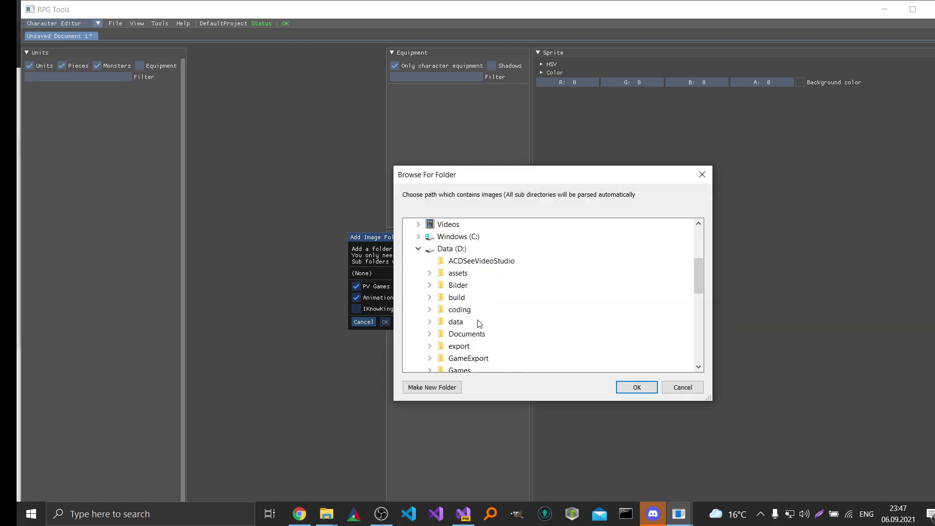
pyautogui.doubleClick(462, 274)
pyautogui.scroll(-3, 550, 297)
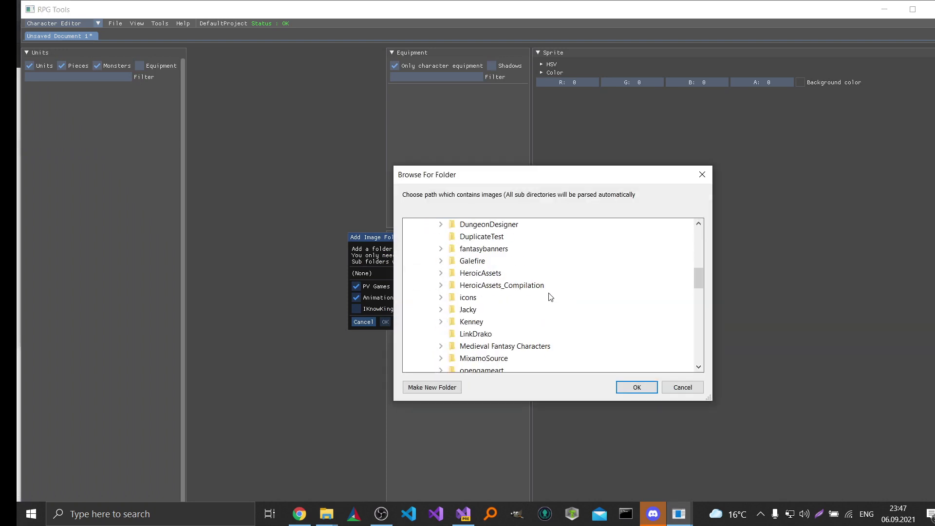
pyautogui.scroll(-3, 550, 297)
pyautogui.scroll(-1, 550, 297)
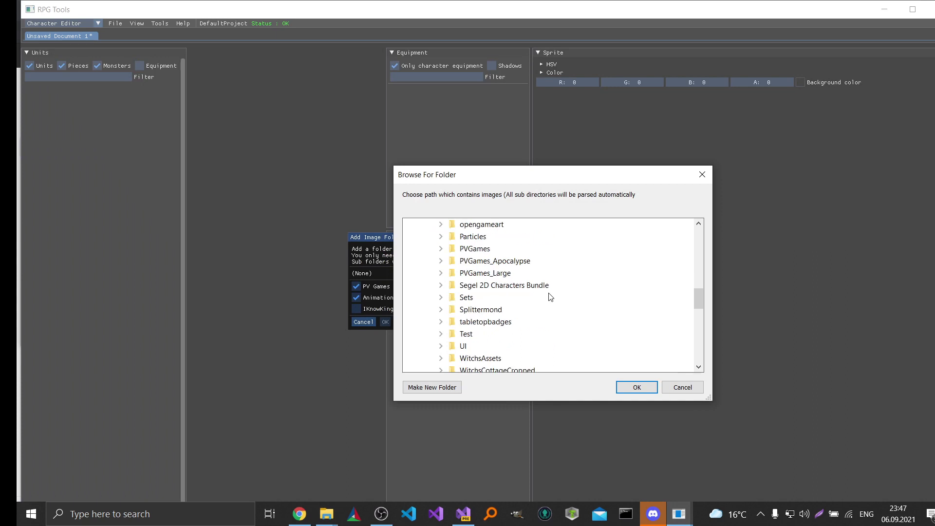
pyautogui.doubleClick(476, 250)
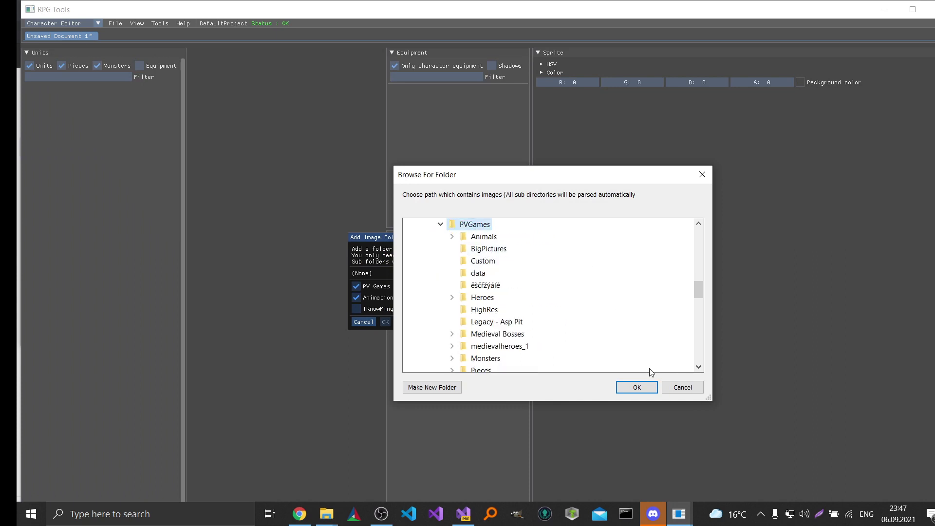
pyautogui.click(636, 387)
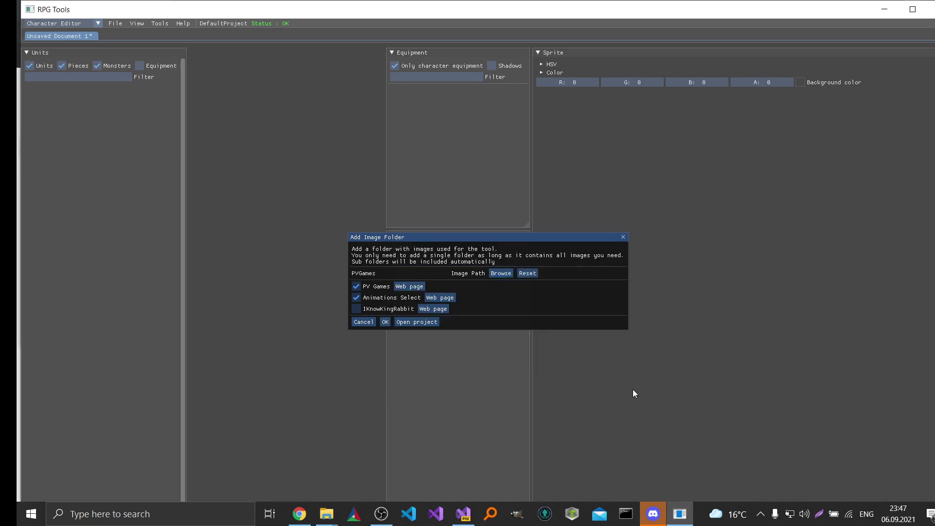
pyautogui.click(385, 322)
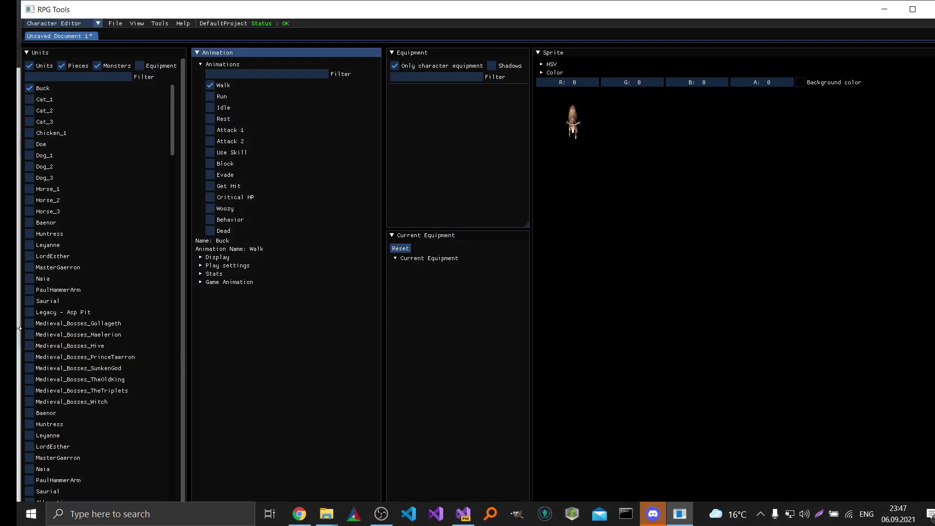
# Step: Find Medieval_Underdeep_Dwarves_Male_3 in the unit list and preview its sprite
pyautogui.scroll(-15, 123, 191)
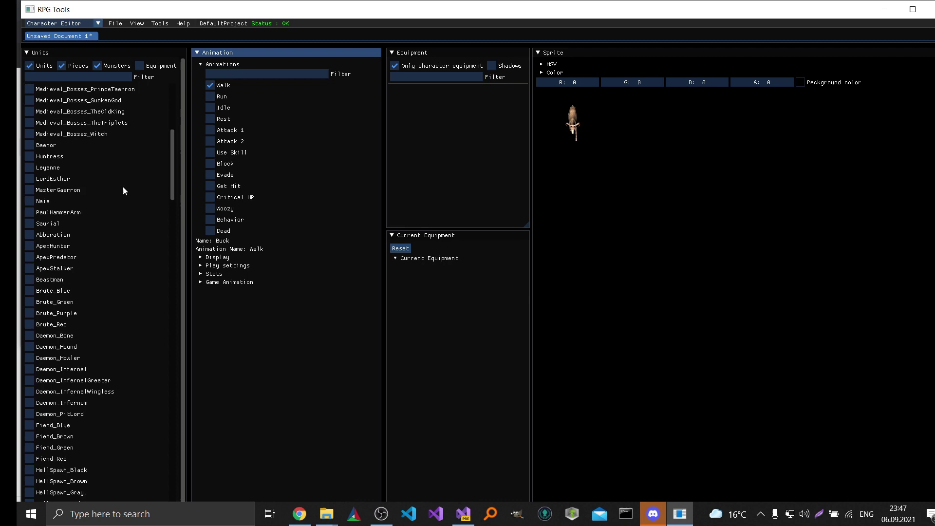
pyautogui.scroll(-17, 122, 190)
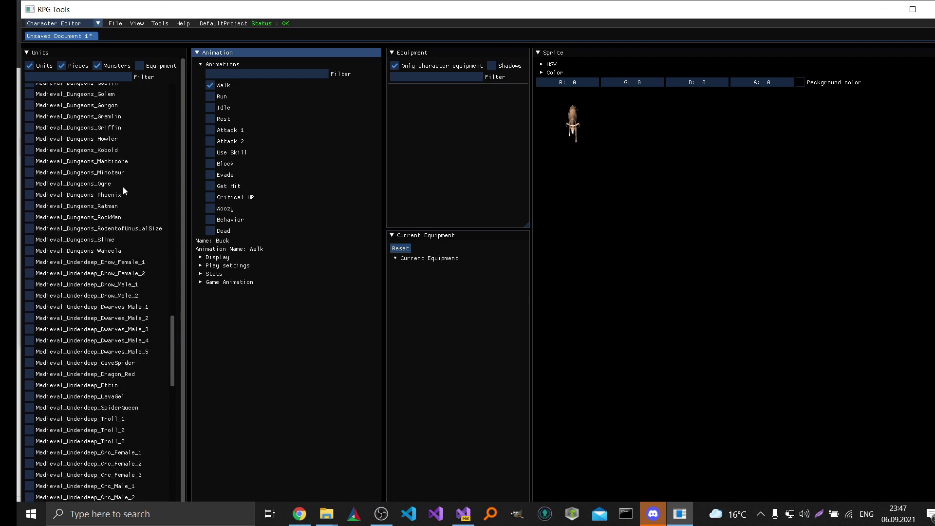
pyautogui.click(92, 224)
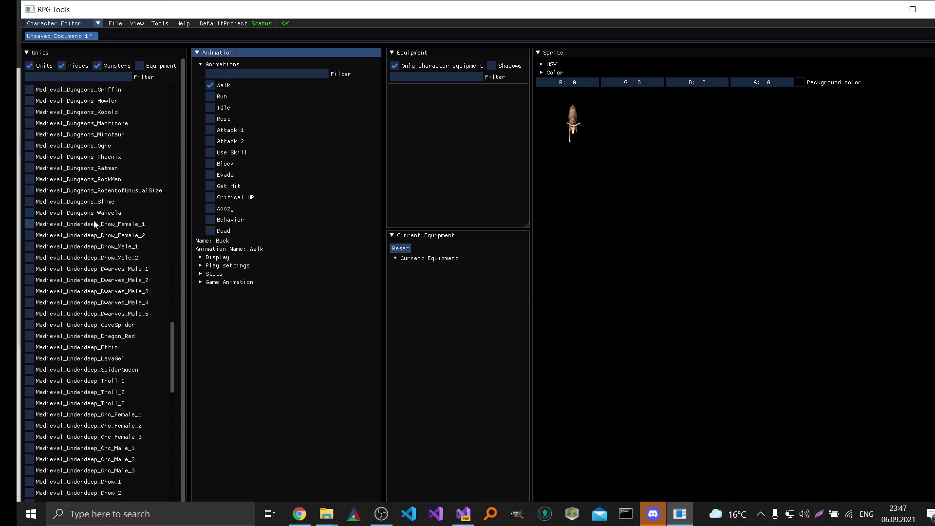
pyautogui.click(88, 292)
# Step: Hide the pieces and monsters so the unit list is limited to the Units category
pyautogui.scroll(20, 83, 292)
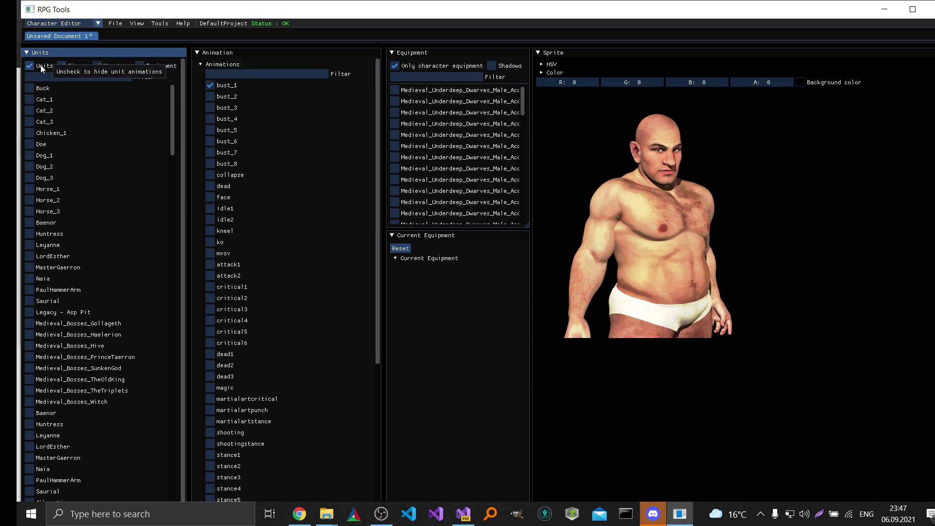
pyautogui.click(63, 66)
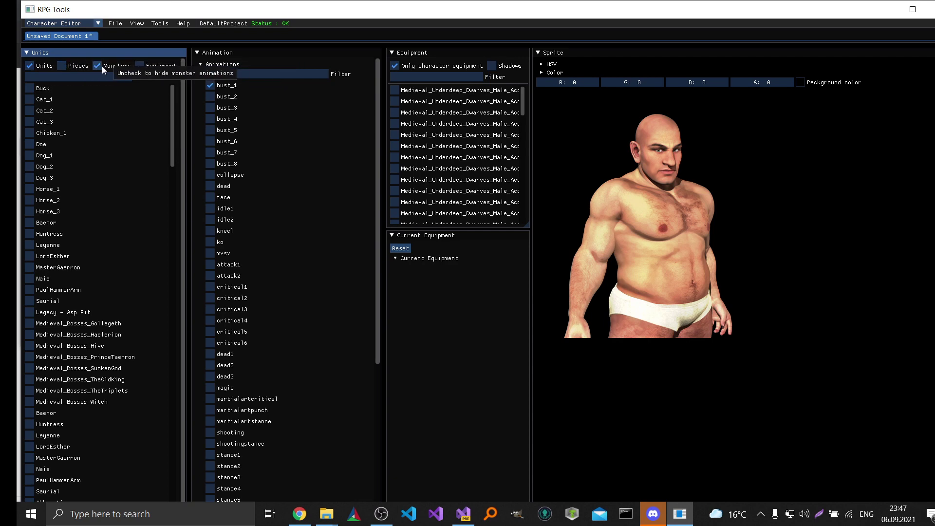
pyautogui.click(99, 66)
pyautogui.scroll(-10, 90, 182)
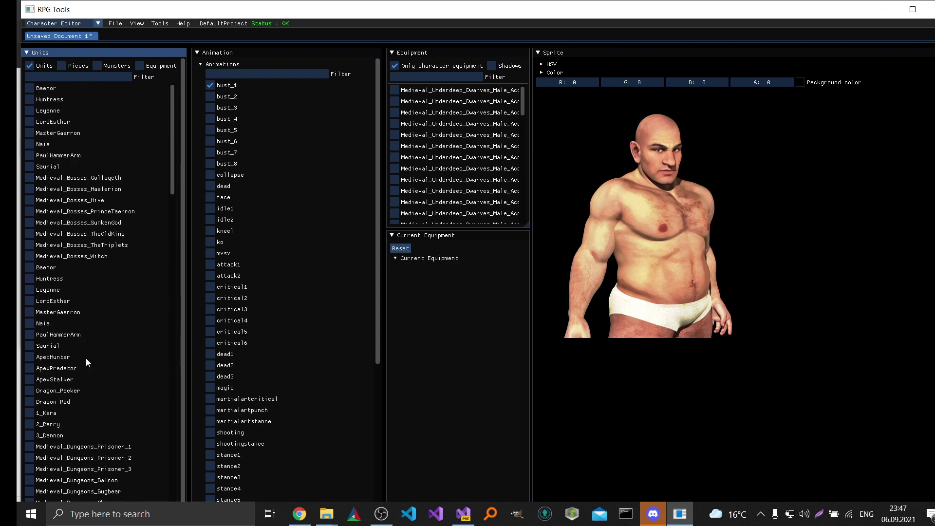
# Step: Select the Medieval_Dungeons_Goblin unit and preview its attack1 and idle1 animations
pyautogui.scroll(6, 89, 271)
pyautogui.click(88, 271)
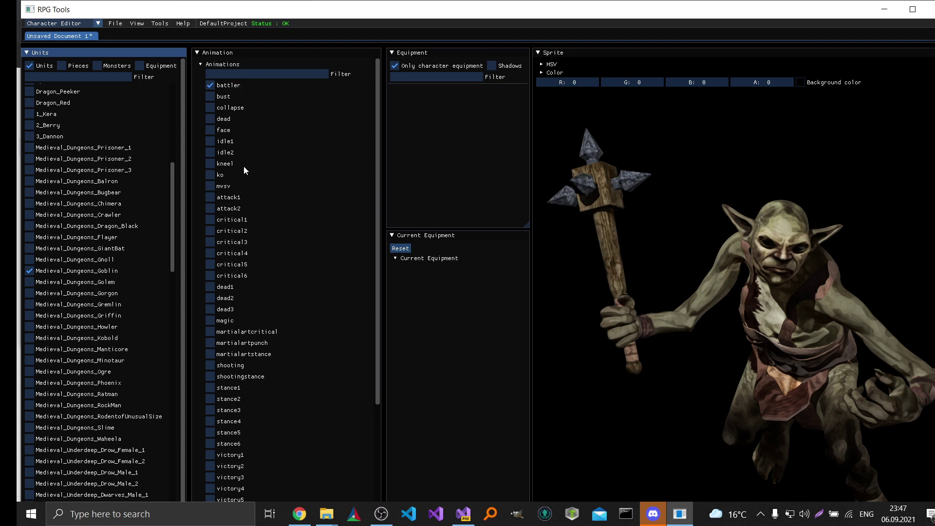
pyautogui.click(220, 195)
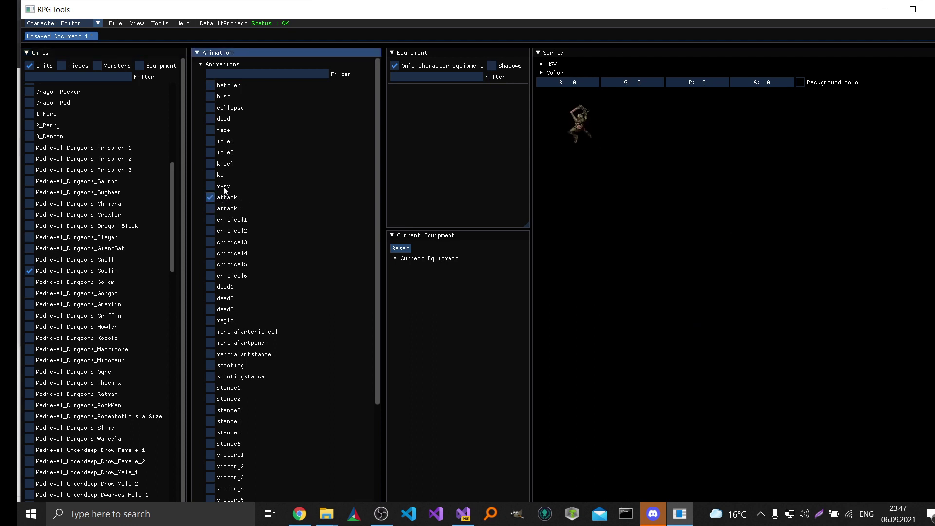
pyautogui.click(227, 144)
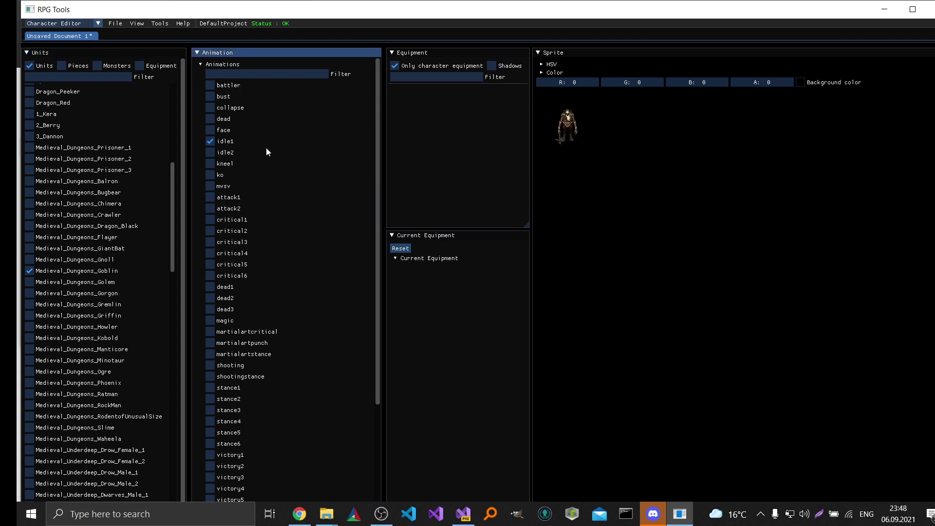
# Step: Expand the goblin's display settings and set its direction to South West
pyautogui.scroll(-4, 303, 262)
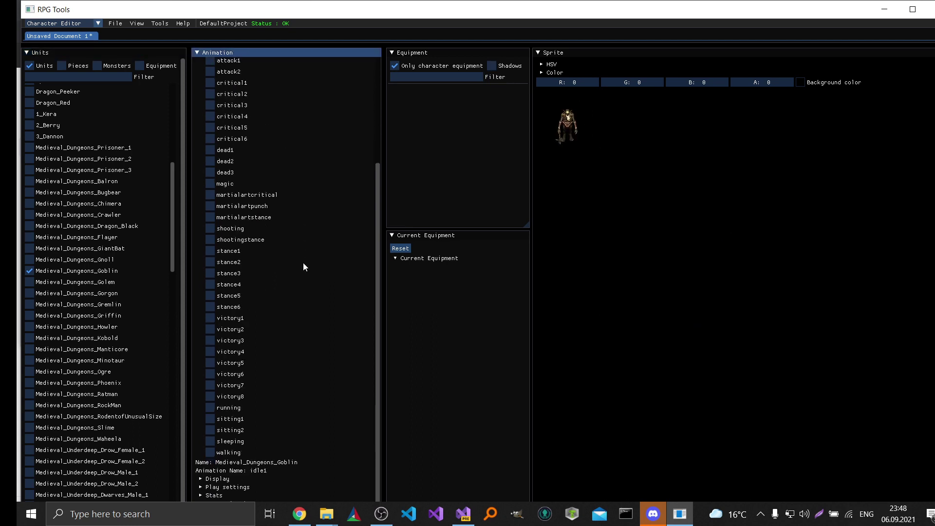
pyautogui.click(199, 480)
pyautogui.scroll(-1, 198, 480)
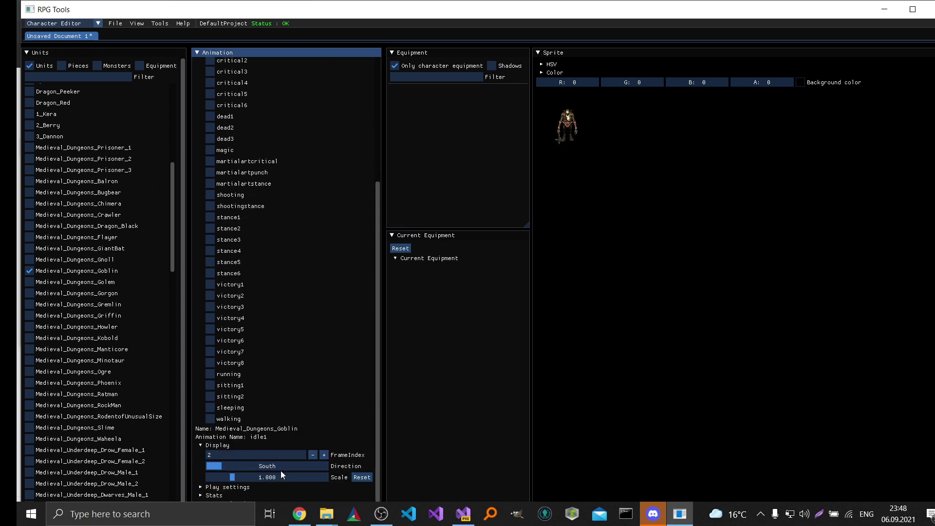
pyautogui.moveTo(210, 467); pyautogui.dragTo(268, 467)
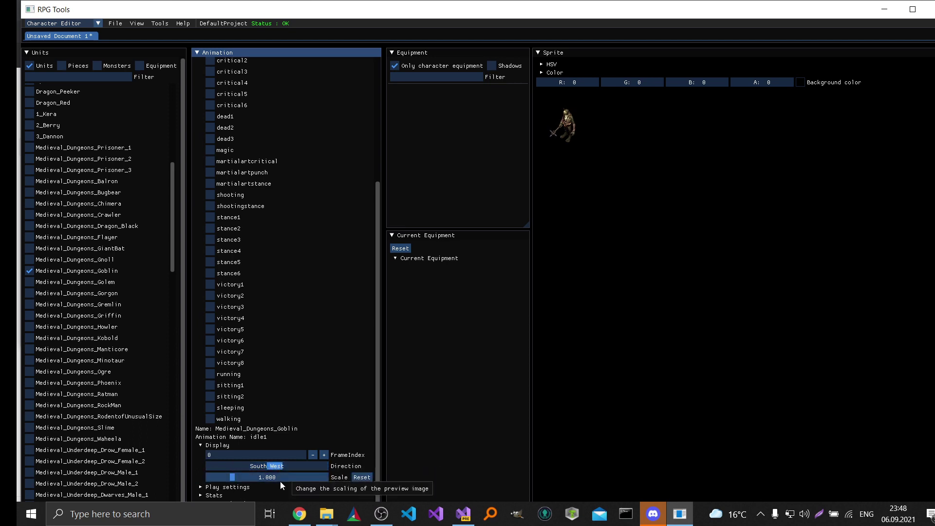
pyautogui.scroll(-2, 97, 238)
# Step: Limit the unit list to character pieces, trying Male_Archer before selecting Female_Assassin
pyautogui.scroll(3, 93, 238)
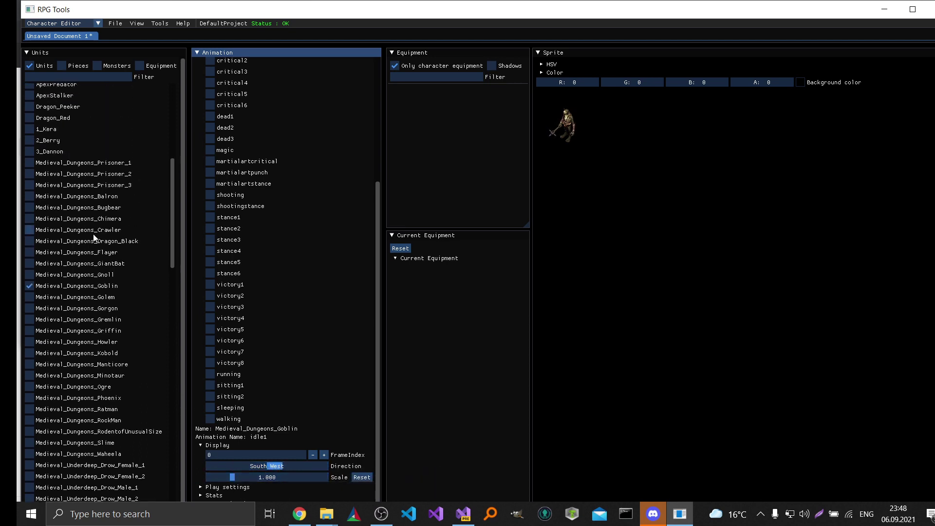
pyautogui.click(35, 65)
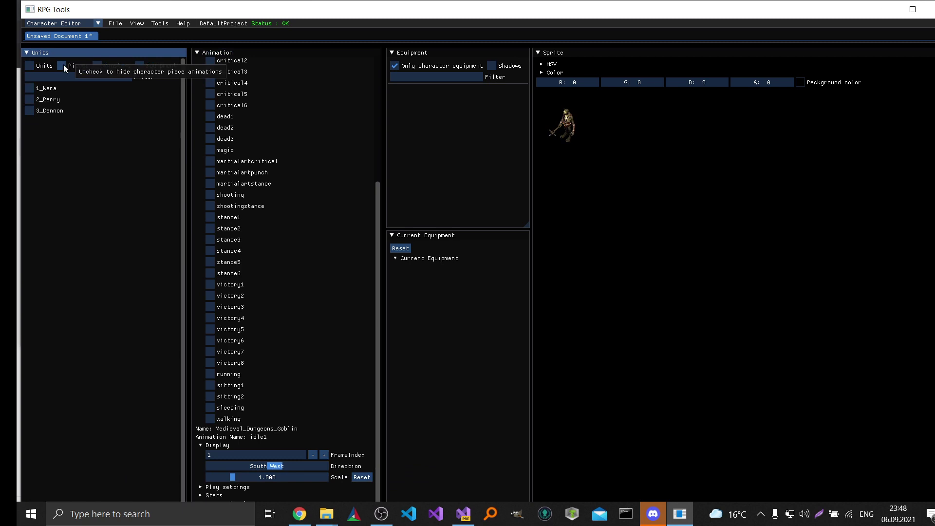
pyautogui.click(62, 64)
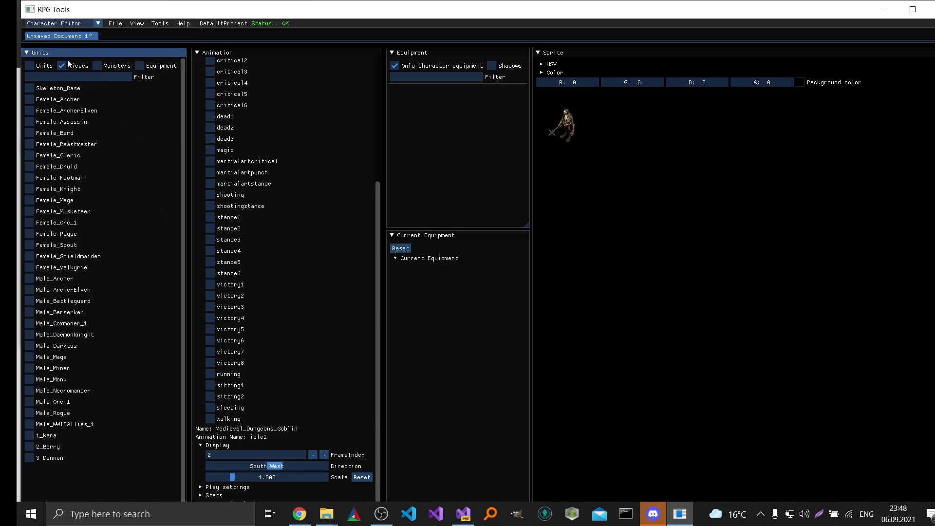
pyautogui.click(49, 279)
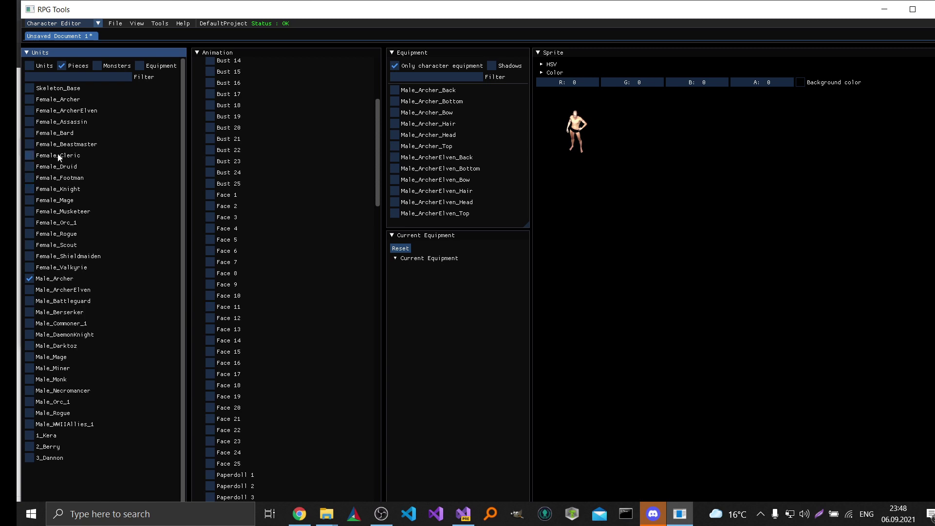
pyautogui.click(61, 124)
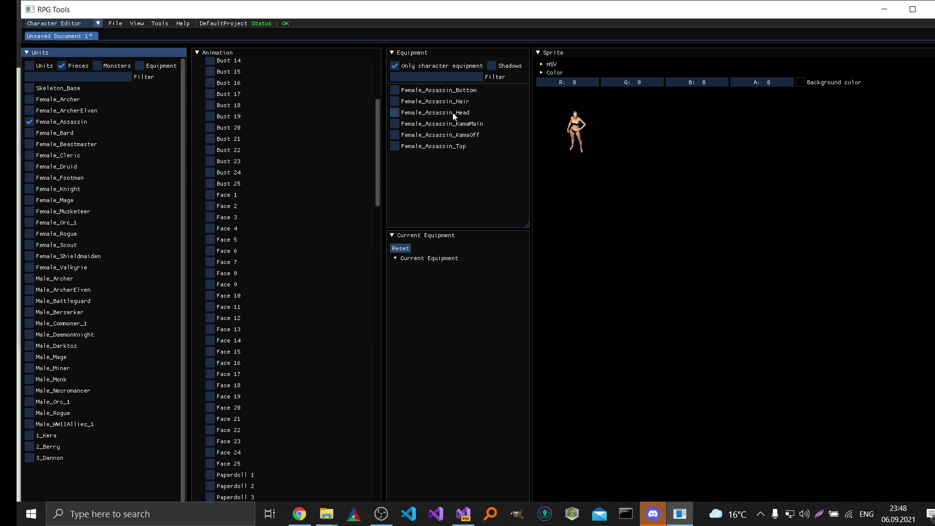
# Step: Equip Female_Assassin_Bottom, Female_Assassin_Top, Female_Assassin_Hair and Female_Assassin_KamaMain, switching the animation to Bust 2
pyautogui.click(414, 94)
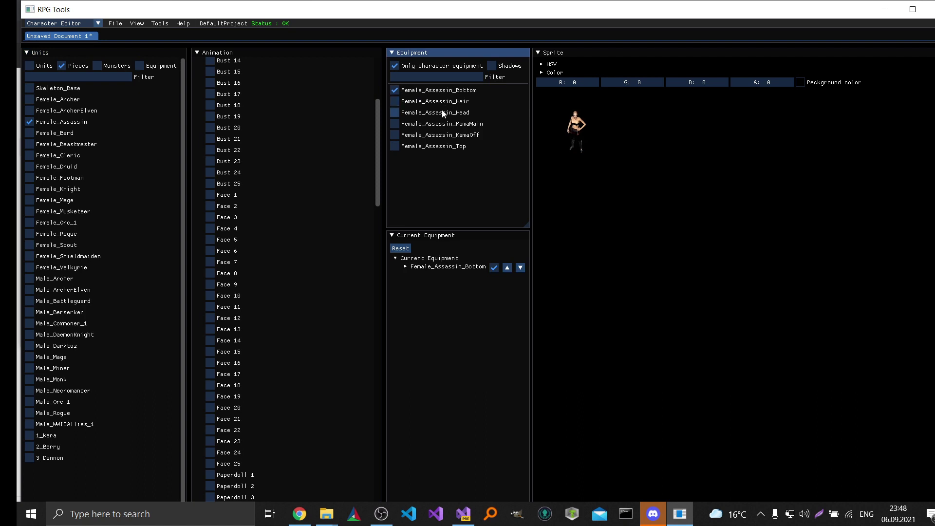
pyautogui.click(422, 147)
pyautogui.scroll(5, 242, 173)
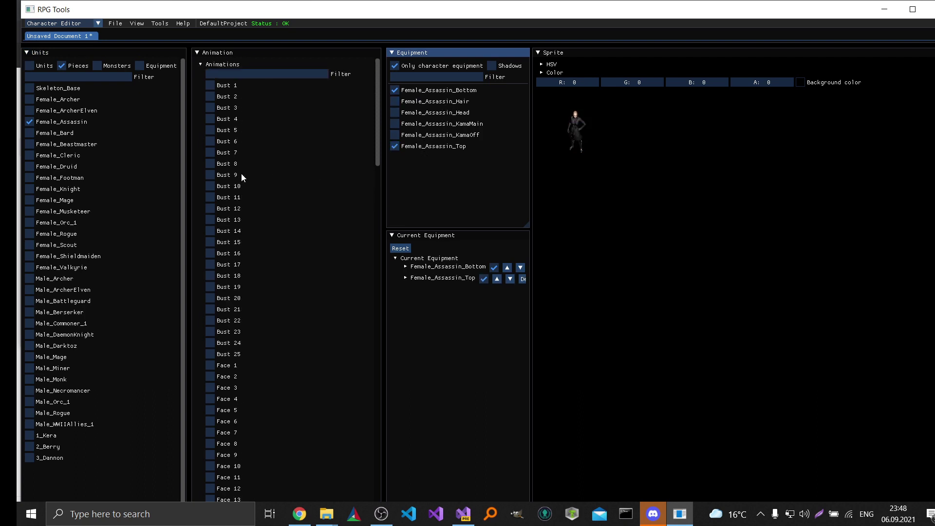
pyautogui.click(221, 97)
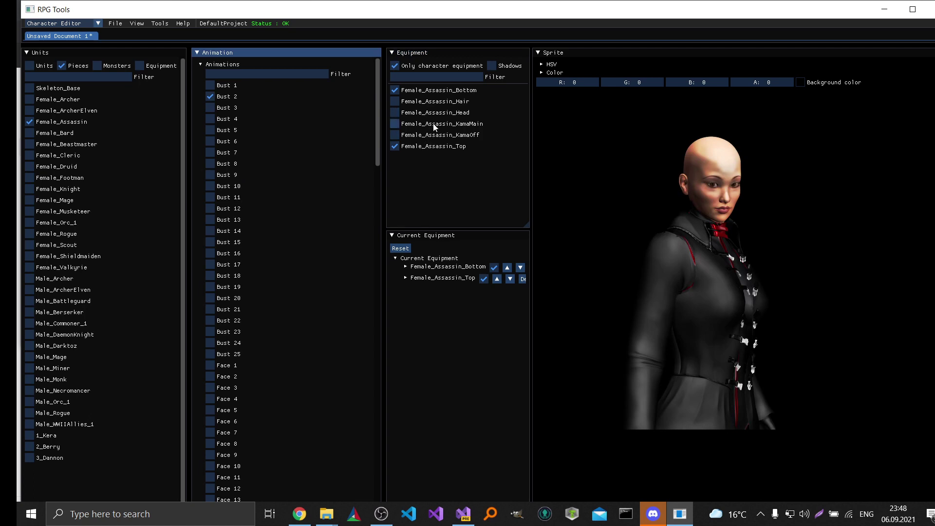
pyautogui.click(435, 101)
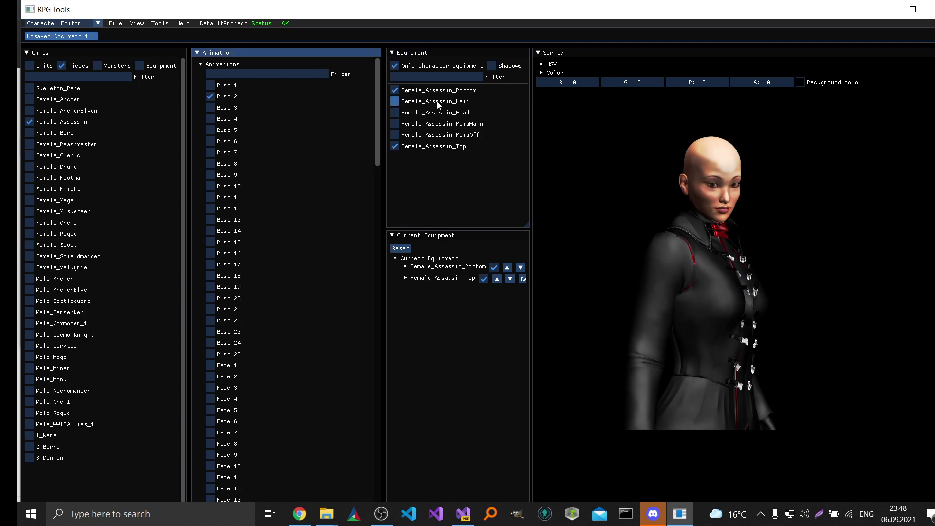
pyautogui.click(434, 129)
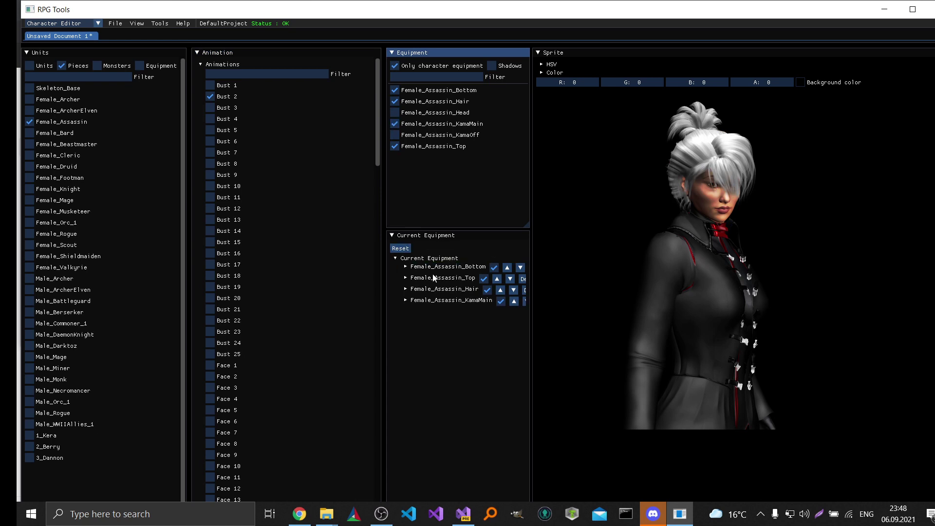
# Step: Hide the hair, top, bottom and KamaMain items of the current equipment in the preview
pyautogui.click(487, 290)
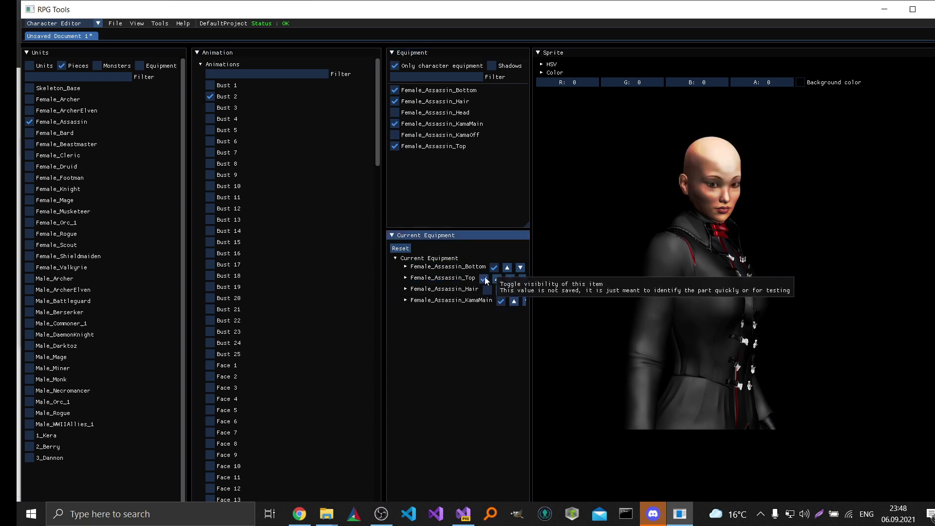
pyautogui.click(486, 279)
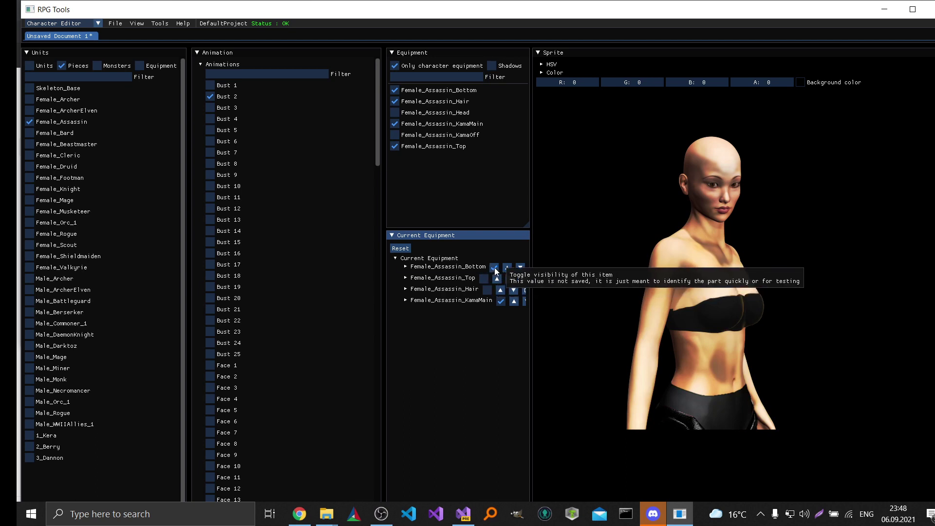
pyautogui.click(494, 268)
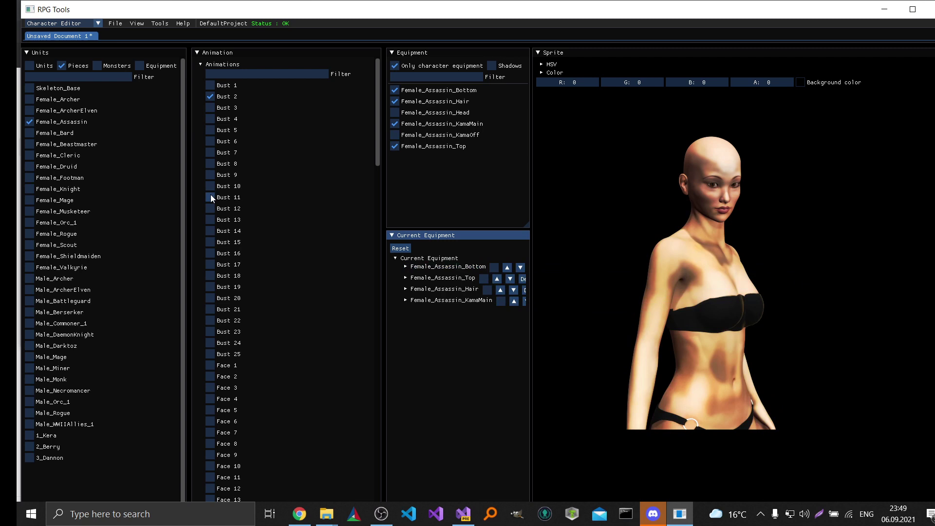
# Step: Switch the animation to Paperdoll 1 and widen the Current Equipment window until the Delete options fit
pyautogui.scroll(-7, 210, 194)
pyautogui.click(246, 298)
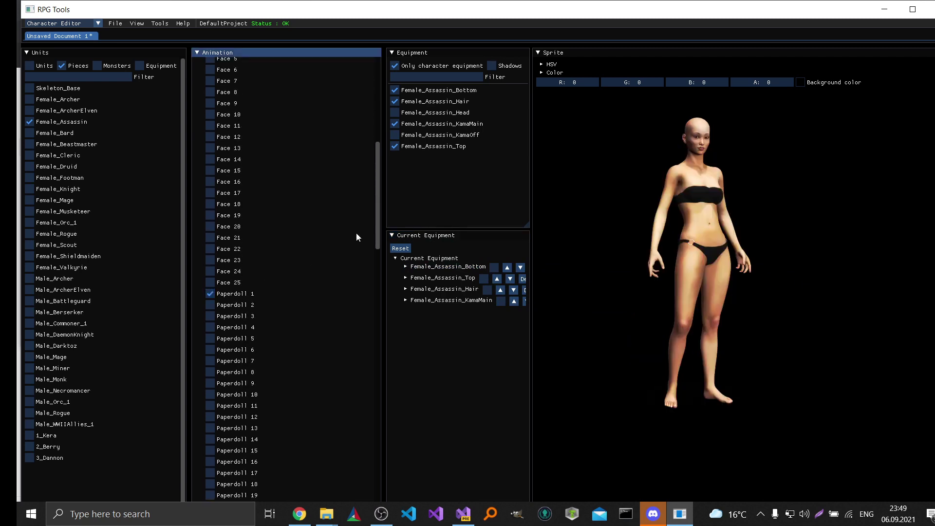
pyautogui.click(499, 300)
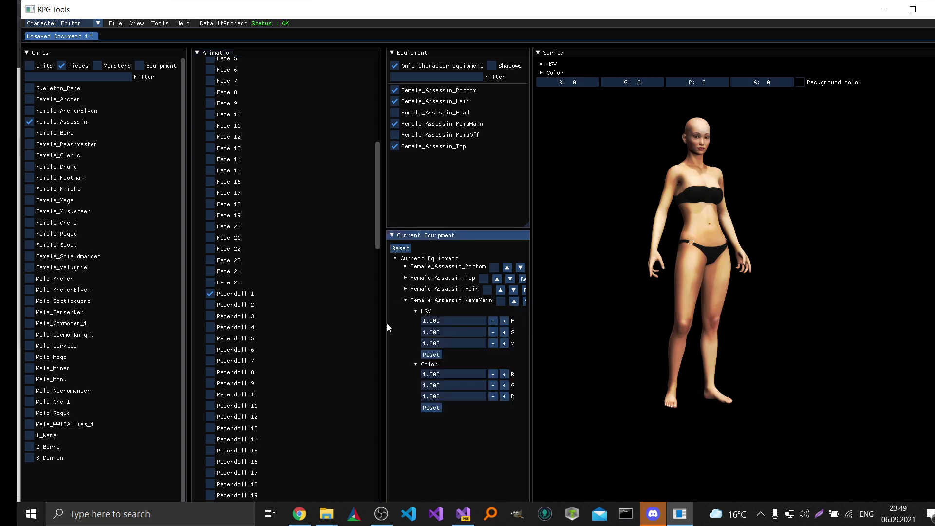
pyautogui.moveTo(387, 323); pyautogui.dragTo(360, 322)
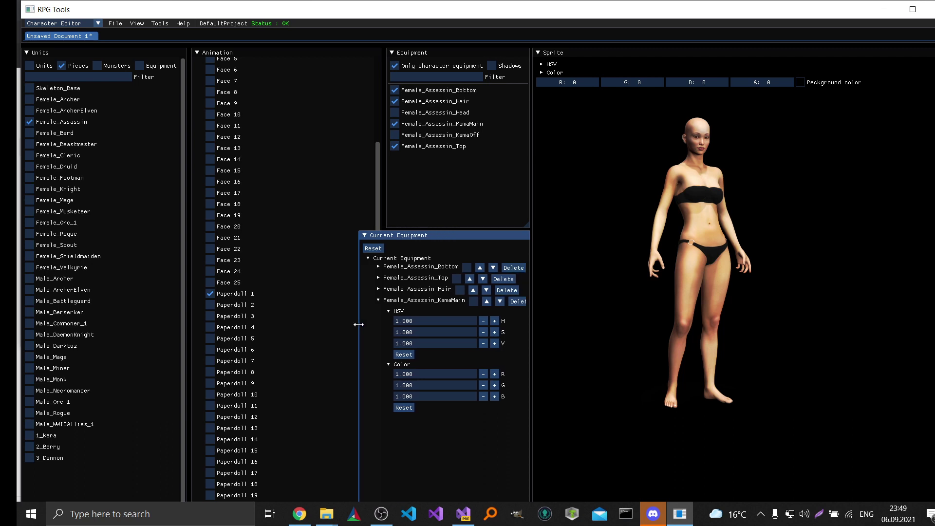
# Step: Toggle the visibility of Female_Assassin_KamaMain to identify it and delete it from the current equipment
pyautogui.click(473, 300)
pyautogui.click(475, 303)
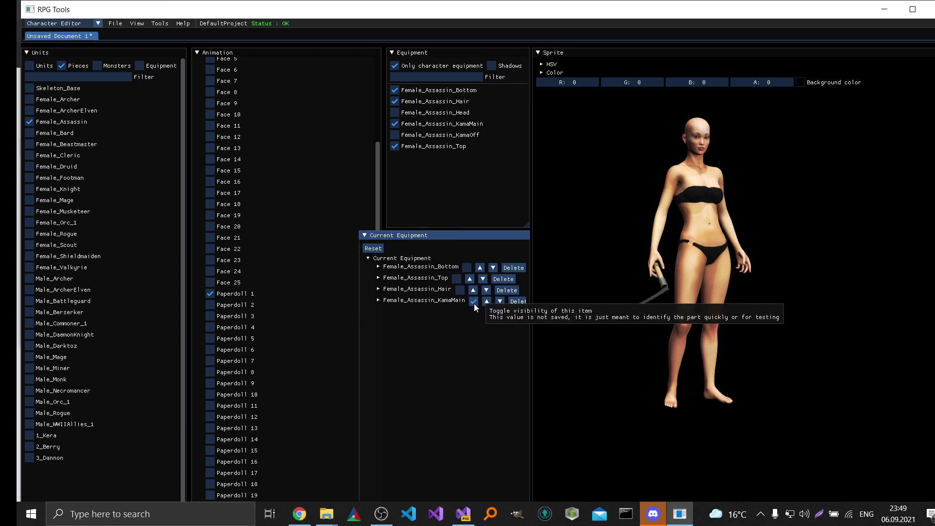
pyautogui.click(474, 303)
pyautogui.click(475, 303)
pyautogui.click(512, 302)
# Step: Make the assassin's bottom, top and hair visible again and expand the hair's HSV and color settings
pyautogui.click(468, 267)
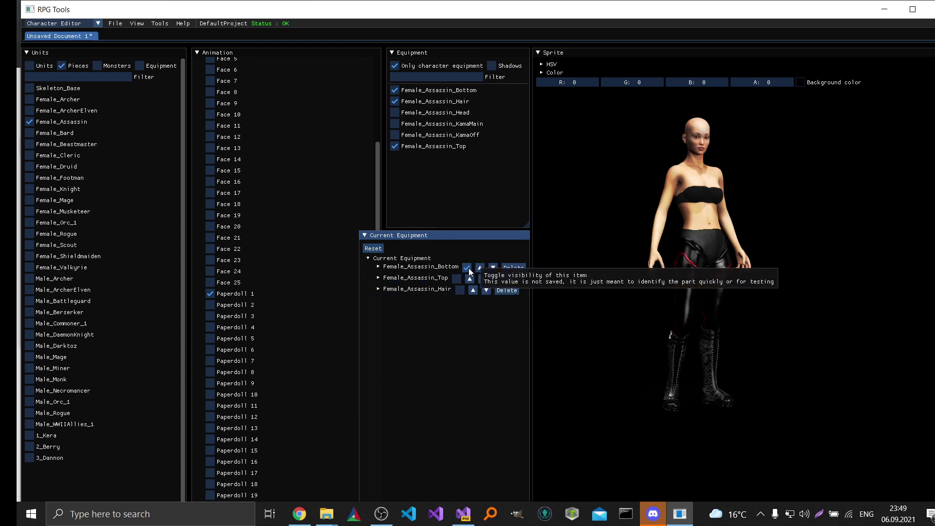
pyautogui.click(456, 278)
pyautogui.click(459, 292)
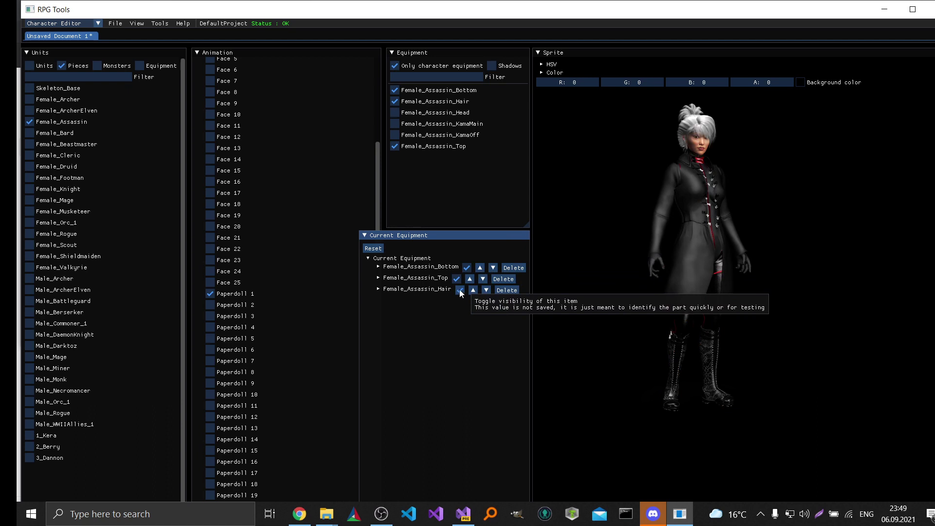
pyautogui.click(377, 290)
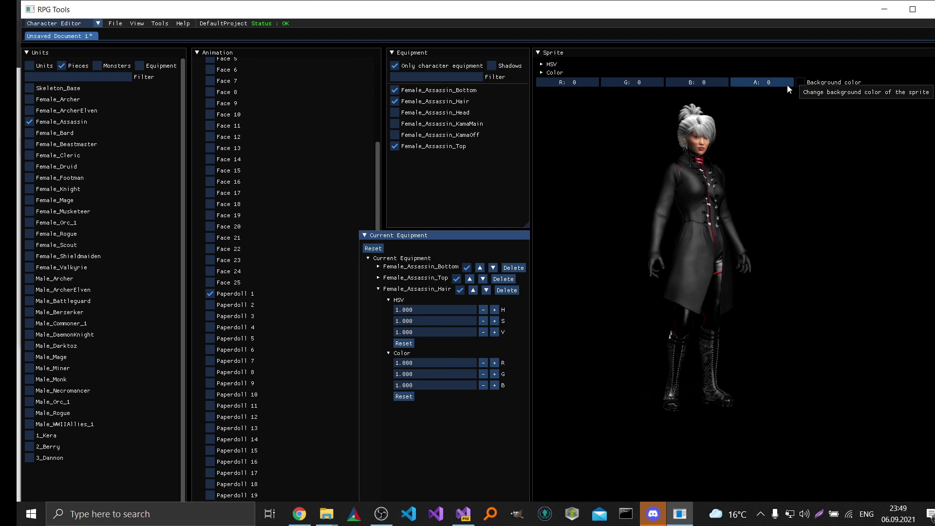
# Step: Try raising the hue of the whole sprite and reset its HSV values
pyautogui.click(551, 63)
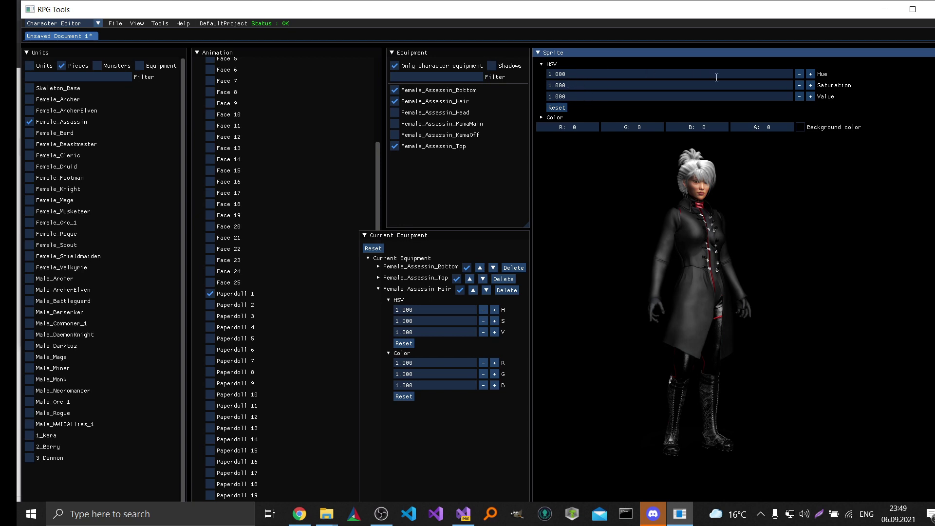
pyautogui.click(812, 75)
pyautogui.click(812, 74)
pyautogui.click(556, 107)
# Step: Tint Female_Assassin_Hair pink by raising its red color value to 1.900
pyautogui.click(431, 363)
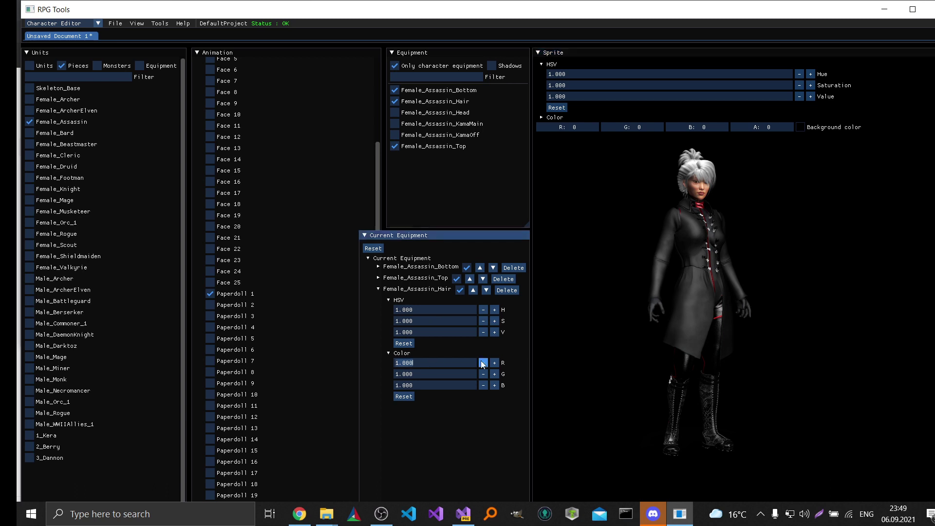
pyautogui.click(497, 364)
pyautogui.click(497, 364)
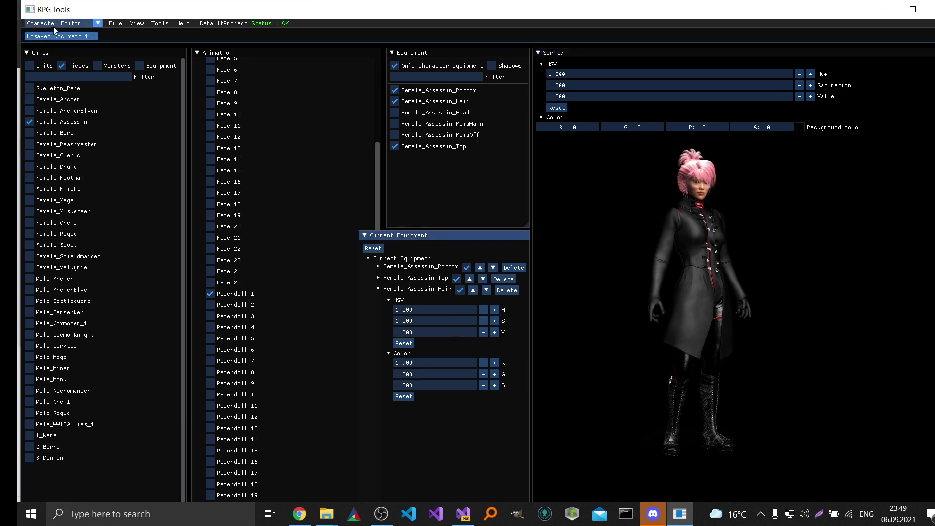
# Step: Save the current character in the project's characters folder under the name Red
pyautogui.click(117, 22)
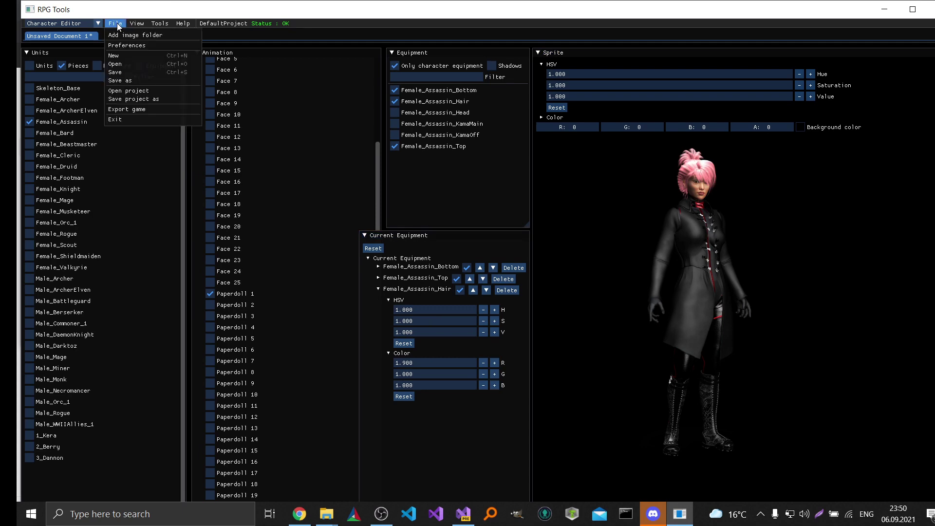
pyautogui.click(133, 72)
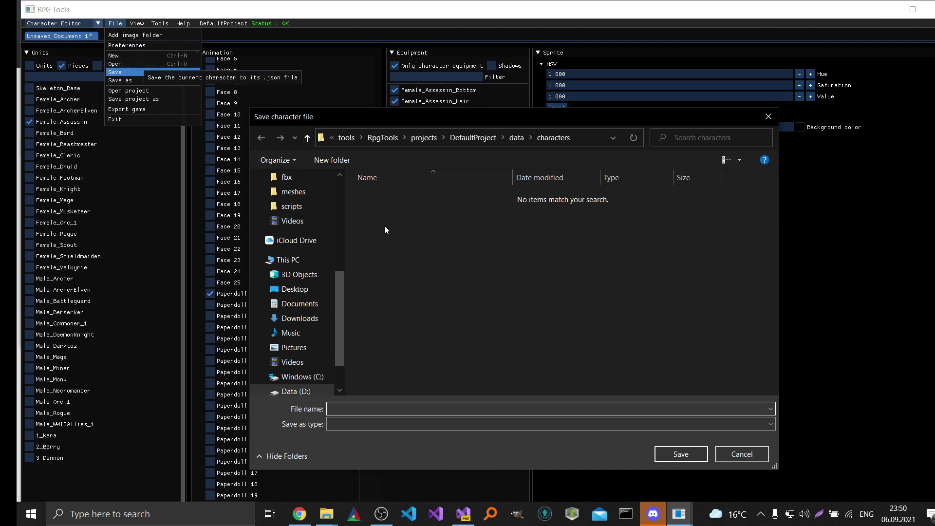
pyautogui.write('Red')
pyautogui.click(681, 454)
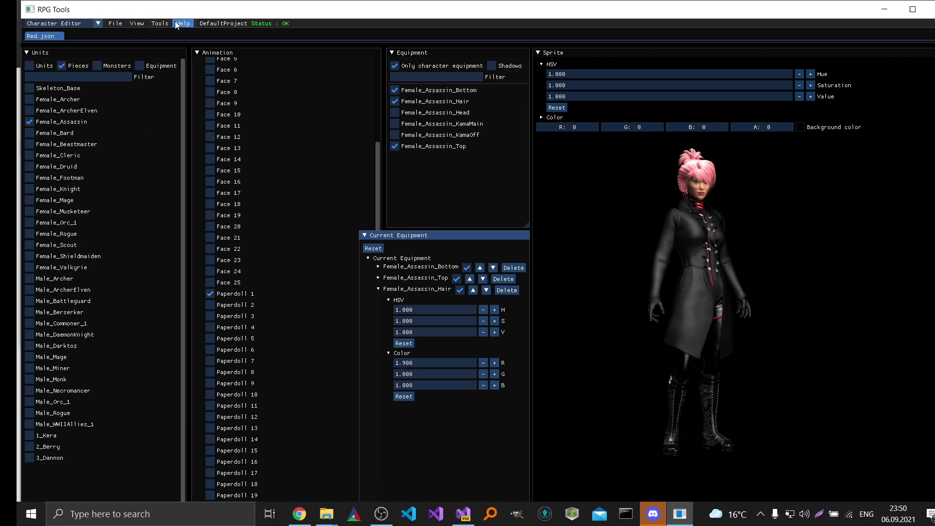
# Step: Open the character export tool and set the export mode to Sprite Sheet
pyautogui.click(163, 24)
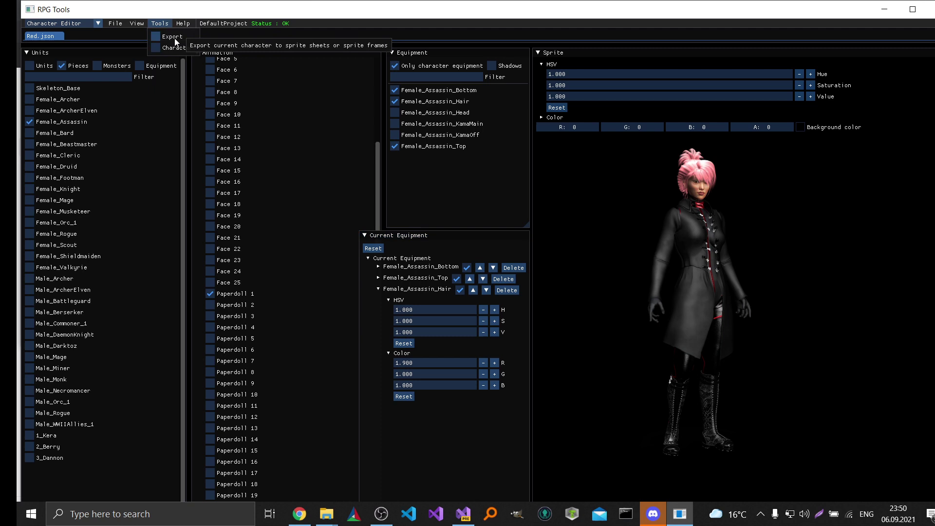
pyautogui.click(174, 39)
pyautogui.click(175, 39)
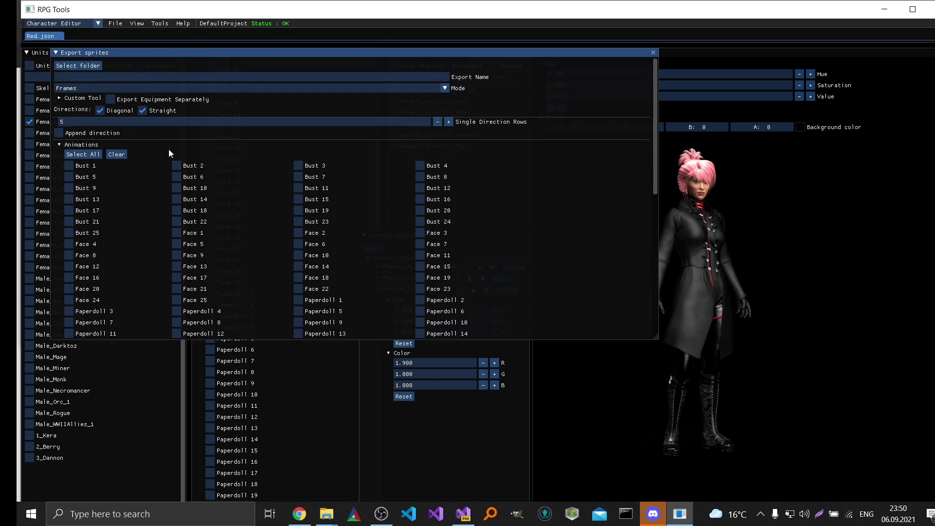
pyautogui.click(112, 89)
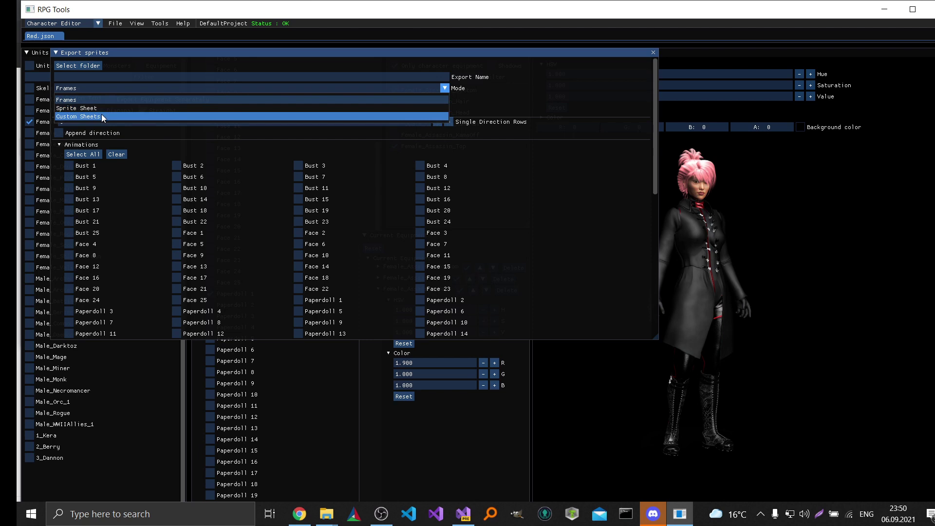
pyautogui.click(88, 109)
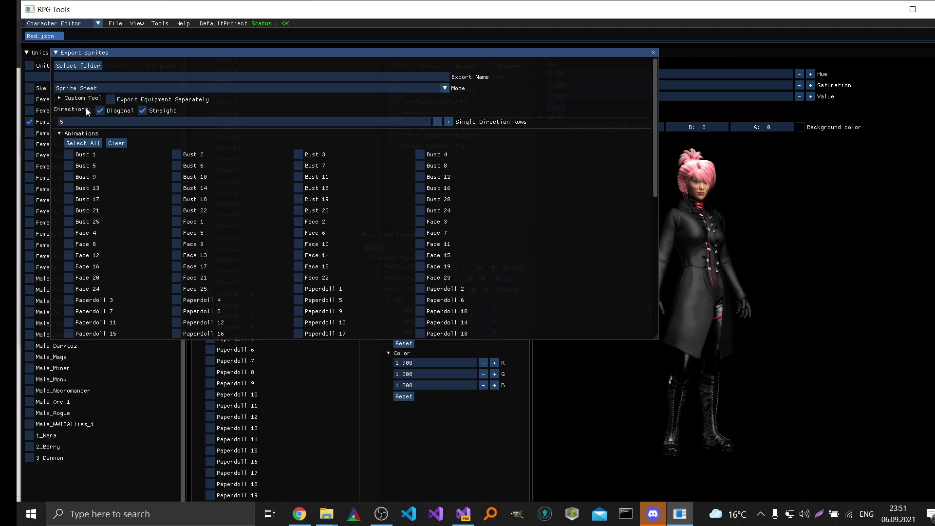
# Step: Choose the Walk and Idle6 animations and export them as sprite sheets
pyautogui.scroll(-5, 382, 282)
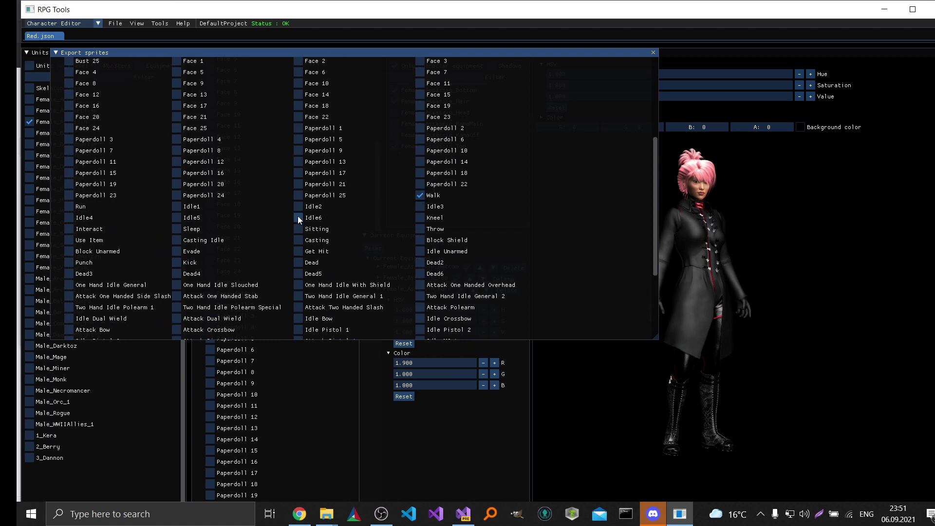
pyautogui.scroll(5, 297, 218)
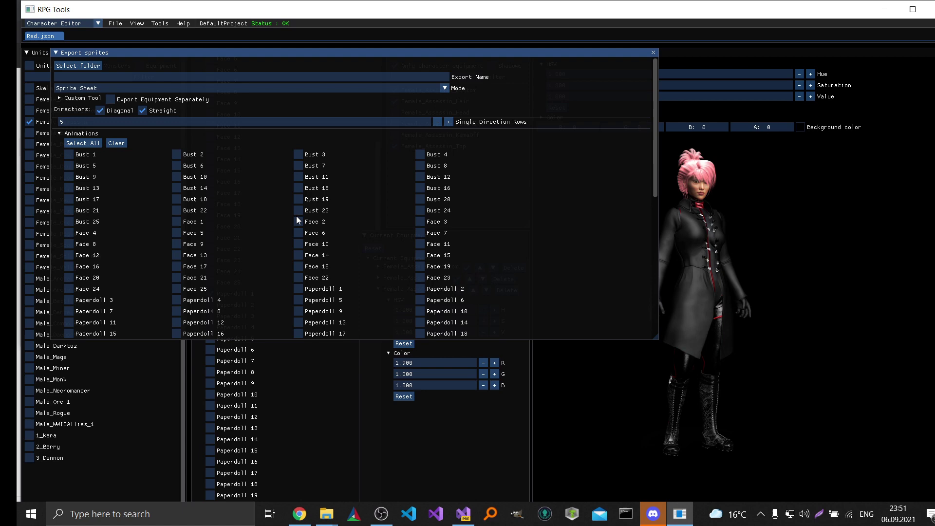
pyautogui.scroll(-9, 296, 218)
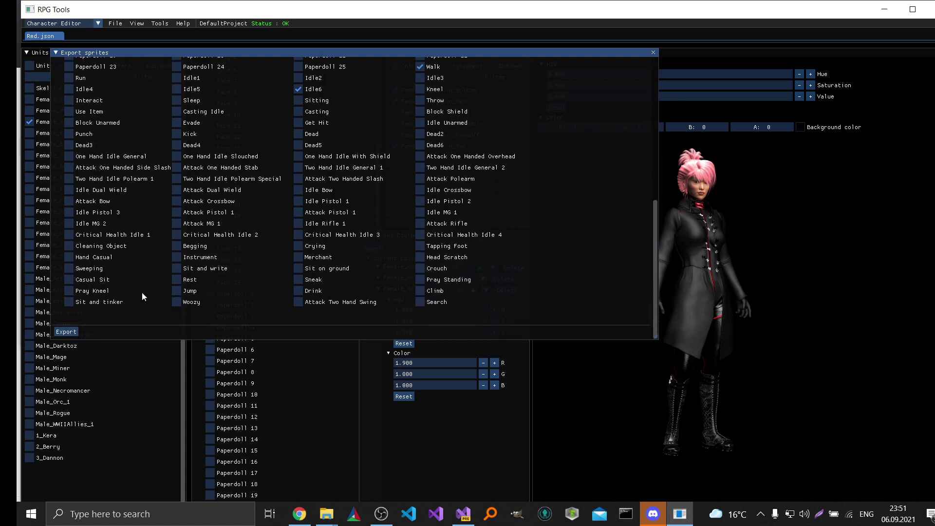
pyautogui.click(71, 333)
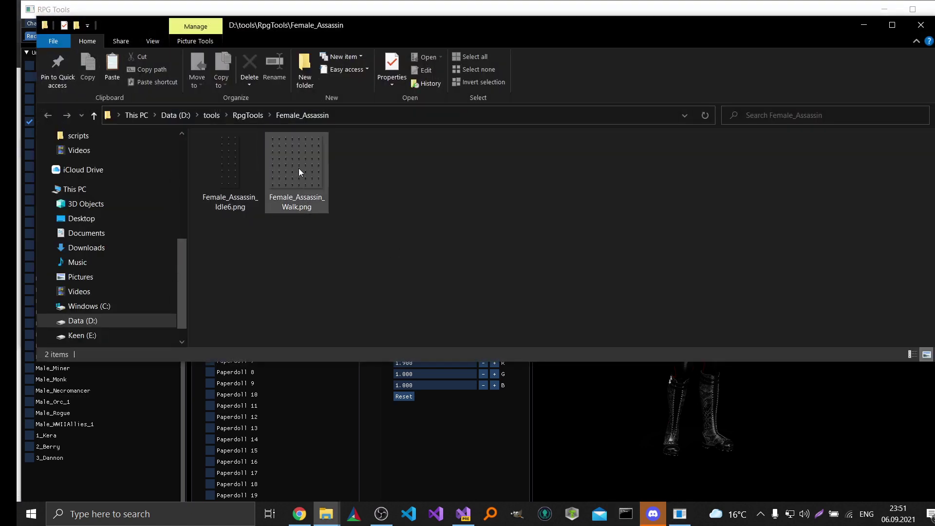
# Step: Open the exported Female_Assassin_Idle6.png, examine its sprites up close, and close the image
pyautogui.click(226, 169)
pyautogui.doubleClick(226, 169)
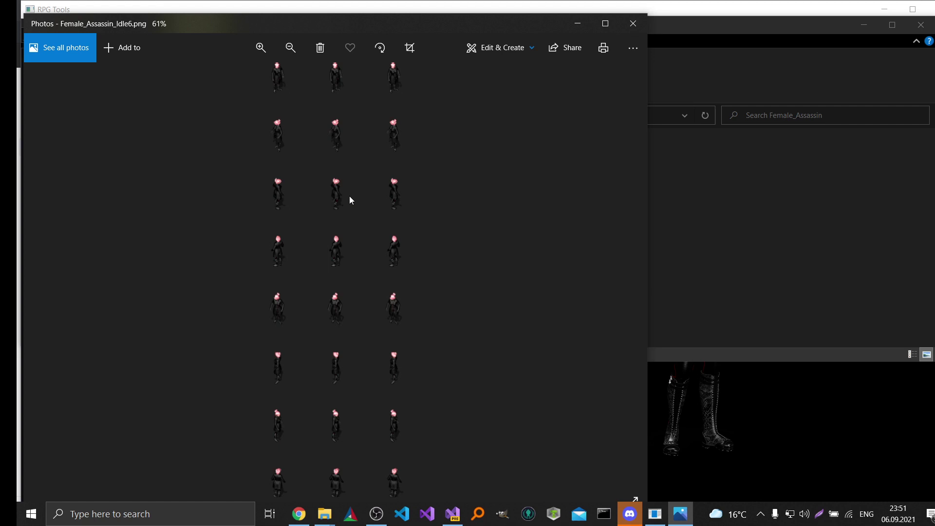
pyautogui.scroll(5, 349, 196)
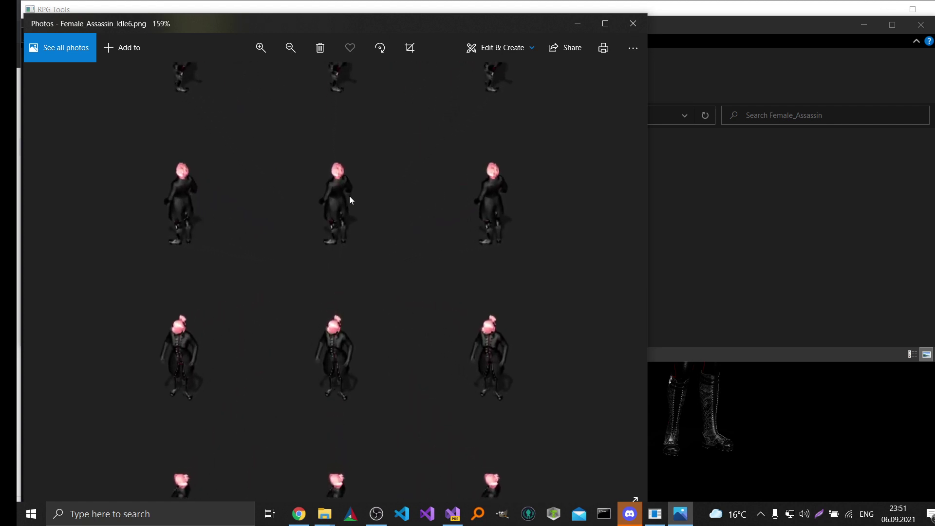
pyautogui.scroll(-5, 349, 196)
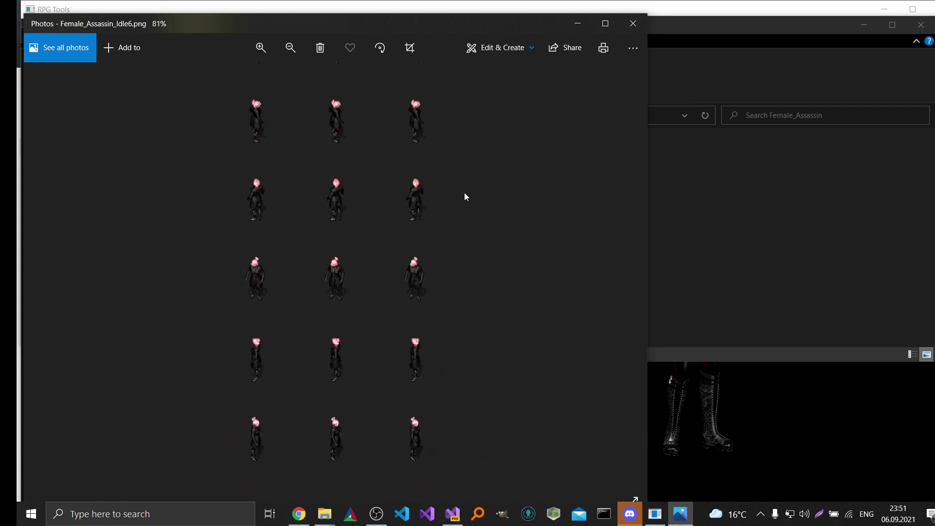
pyautogui.scroll(3, 490, 145)
pyautogui.scroll(-2, 490, 145)
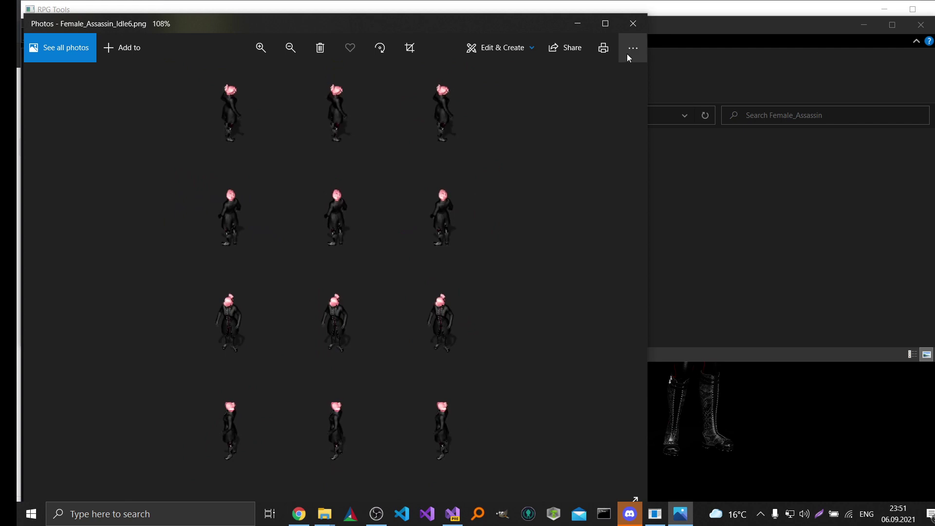
pyautogui.click(645, 28)
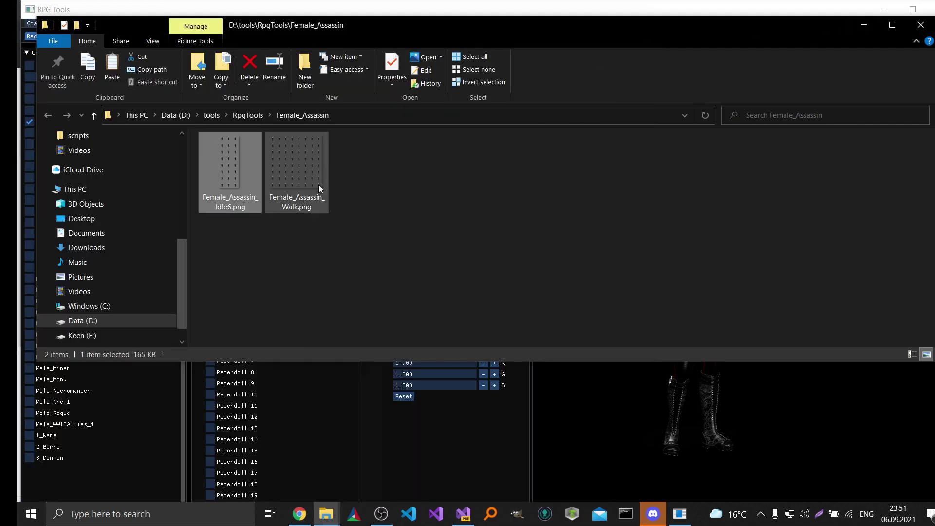
# Step: Examine the exported Female_Assassin_Walk.png up close, and close the image and its folder window
pyautogui.doubleClick(291, 178)
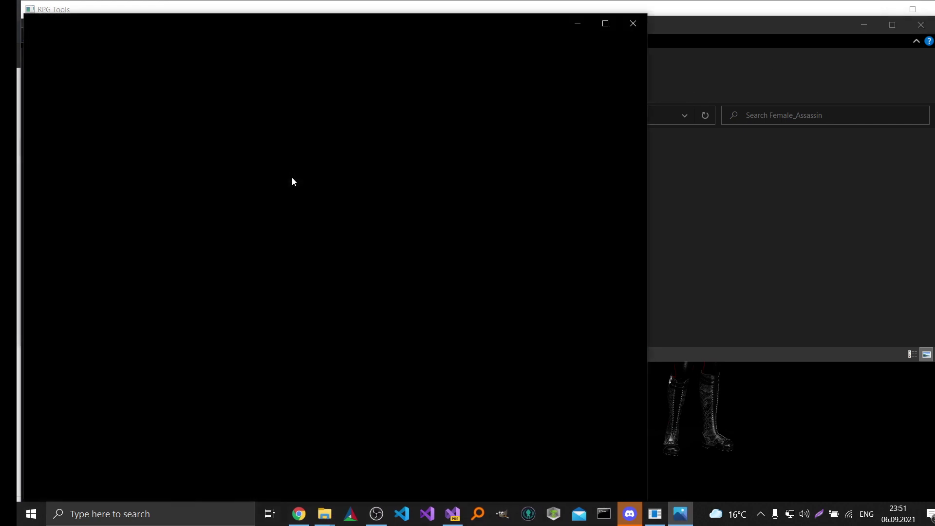
pyautogui.scroll(5, 293, 182)
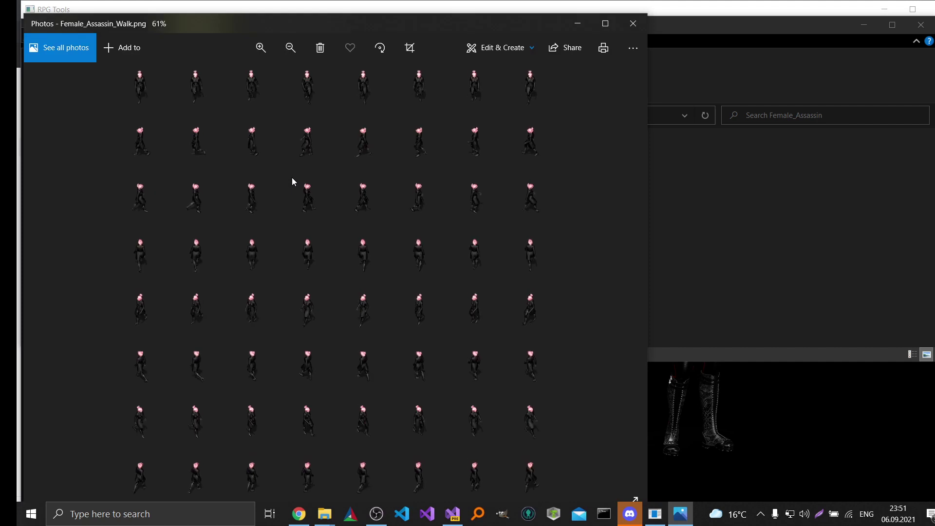
pyautogui.scroll(1, 292, 181)
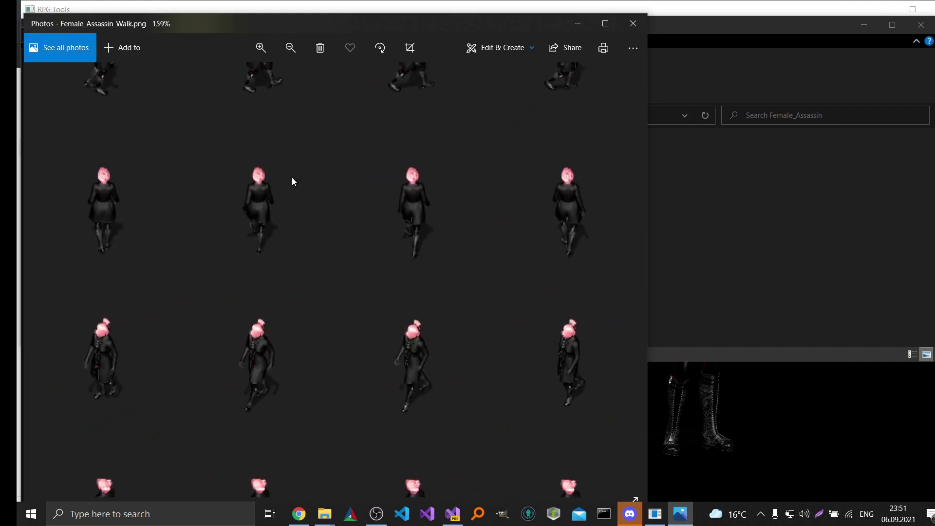
pyautogui.click(634, 23)
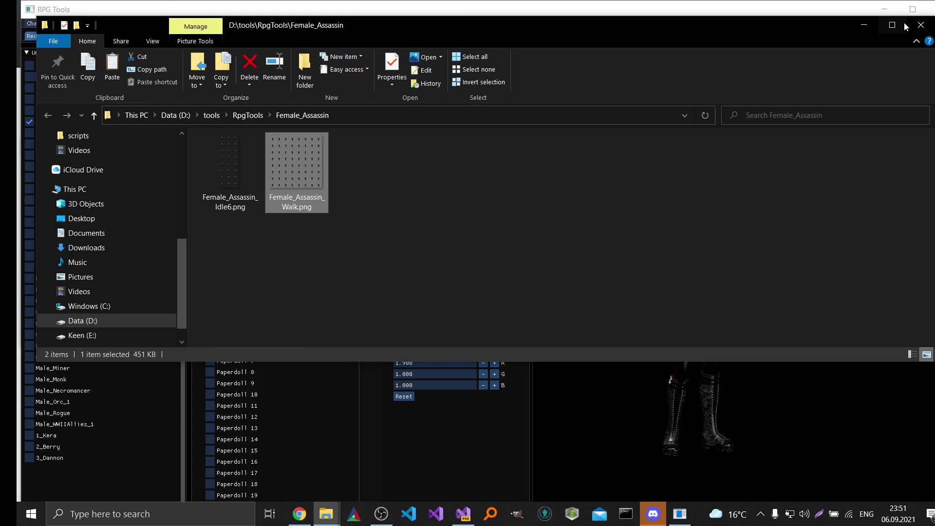
pyautogui.click(921, 25)
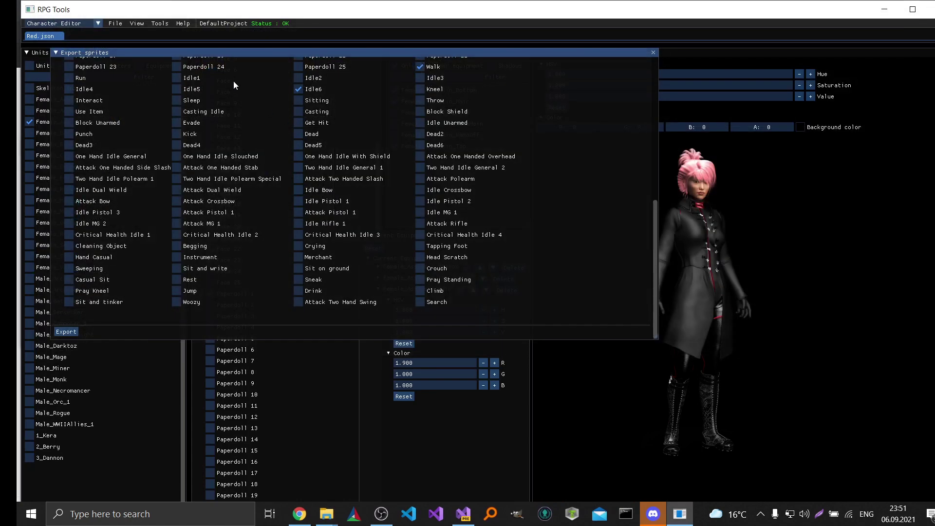
# Step: Change the export mode to Custom Sheets and add a sheet with the export suffix Walk
pyautogui.scroll(9, 233, 81)
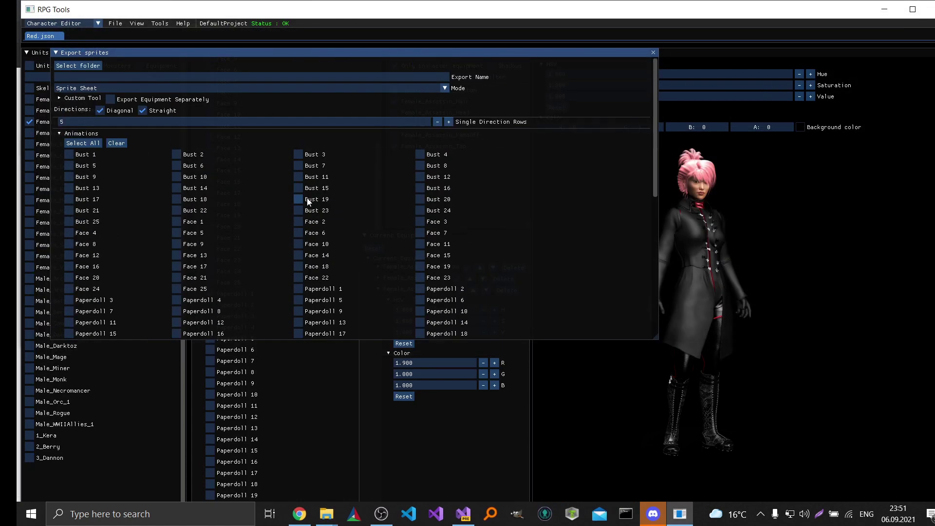
pyautogui.click(89, 89)
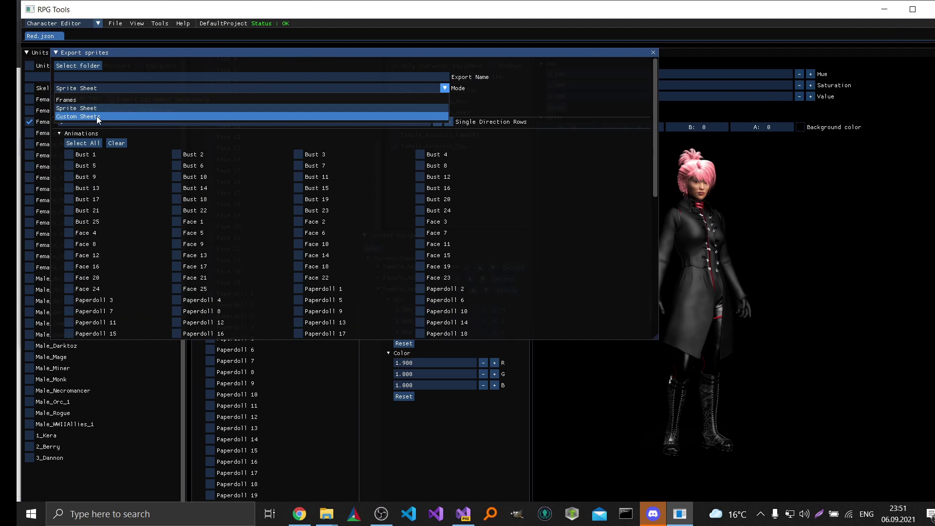
pyautogui.click(97, 116)
pyautogui.click(78, 103)
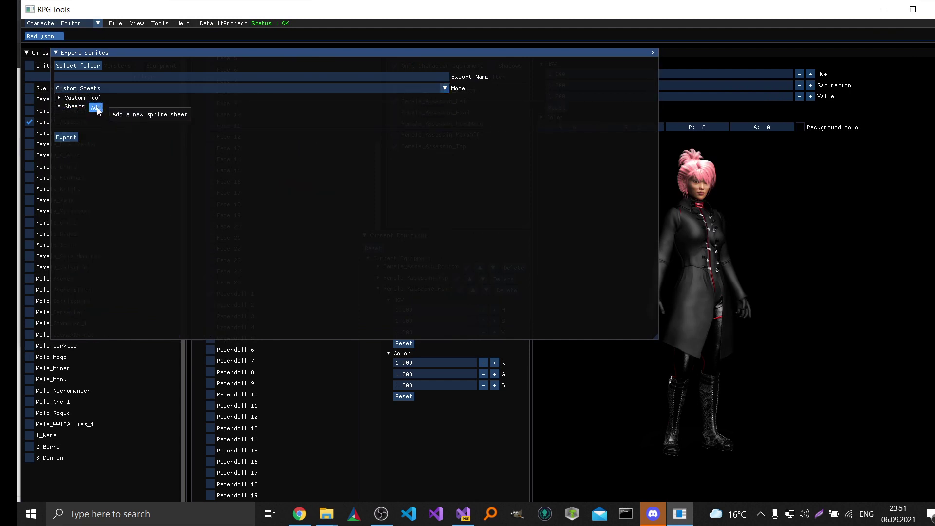
pyautogui.click(95, 107)
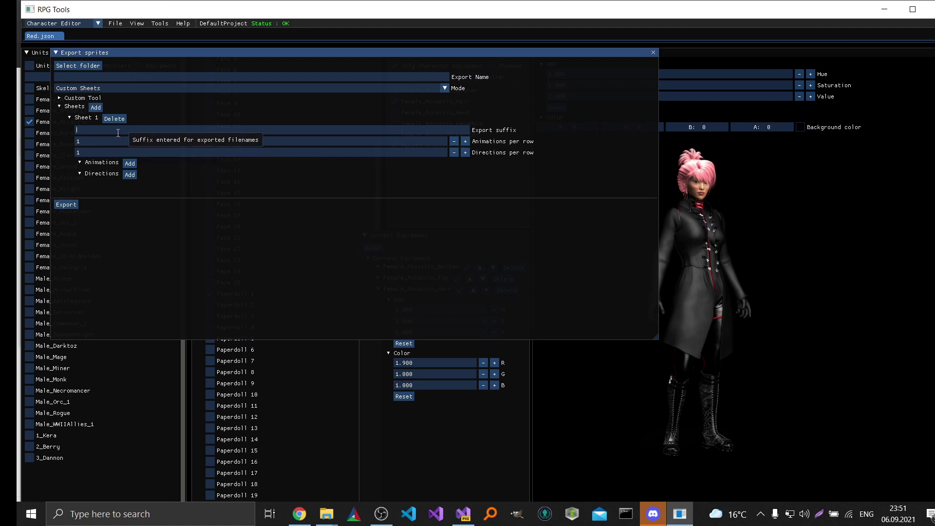
pyautogui.write('Walk')
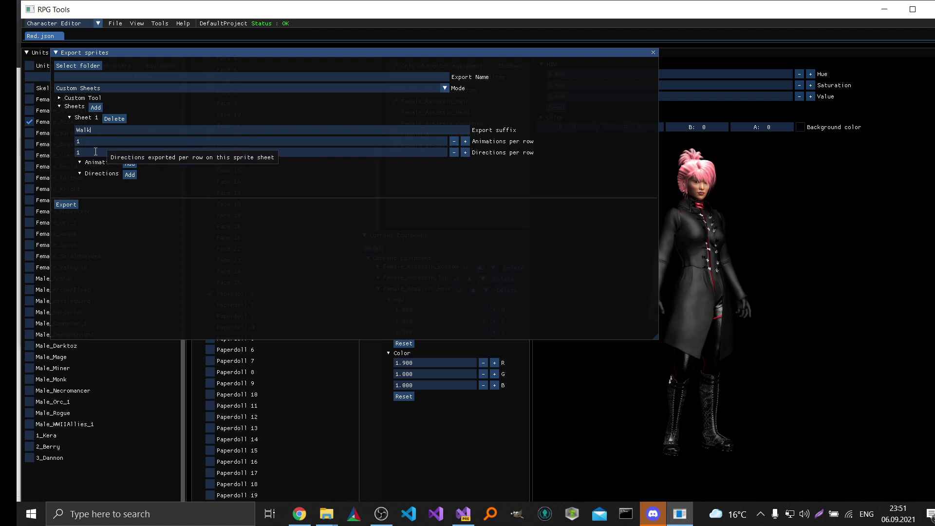
# Step: Add an animation entry to Sheet 1 and set it to Idle6
pyautogui.click(129, 163)
pyautogui.click(168, 174)
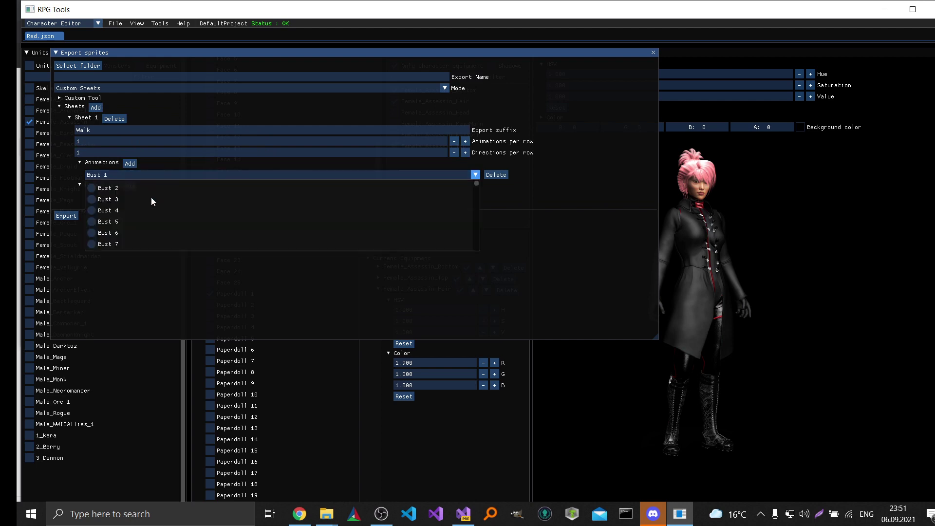
pyautogui.scroll(-5, 142, 214)
pyautogui.scroll(-20, 142, 214)
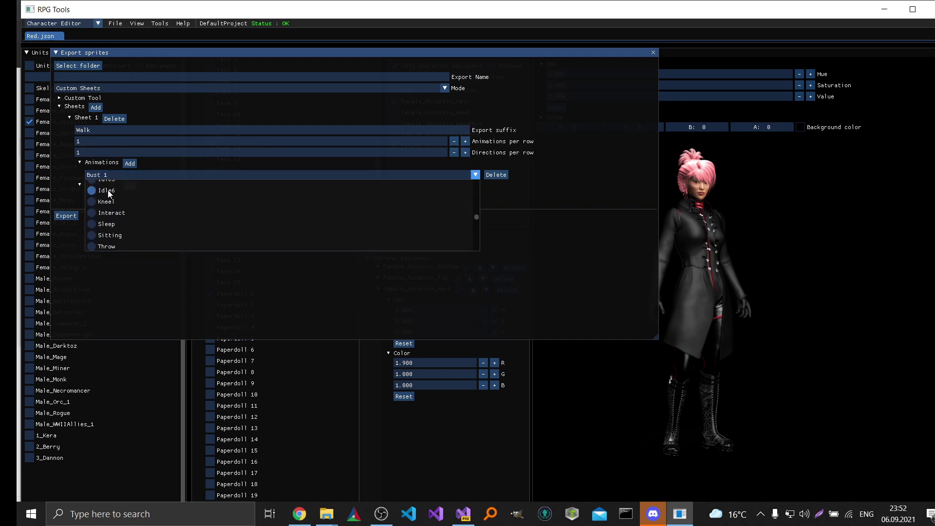
pyautogui.click(110, 190)
# Step: Add a second animation entry to Sheet 1 and set it to Sleep
pyautogui.click(130, 163)
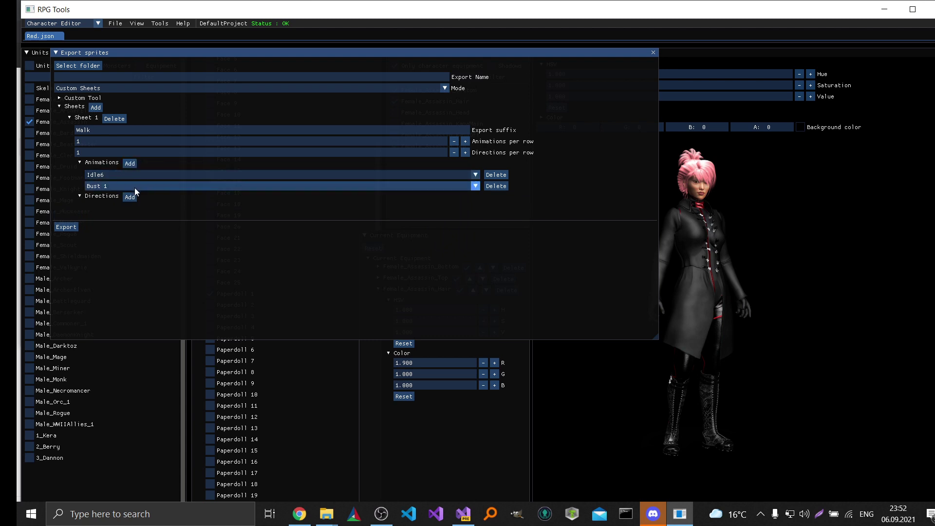
pyautogui.click(134, 187)
pyautogui.scroll(-10, 124, 229)
pyautogui.scroll(-6, 124, 231)
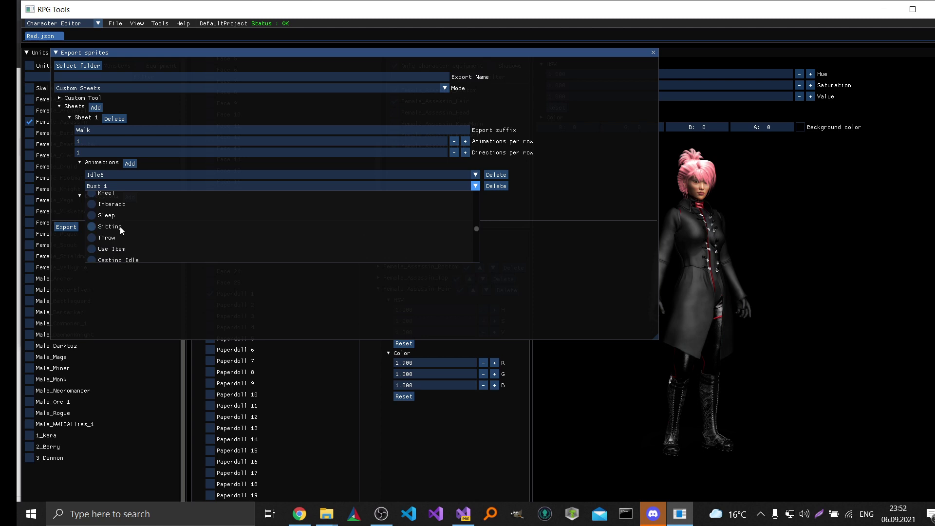
pyautogui.click(107, 215)
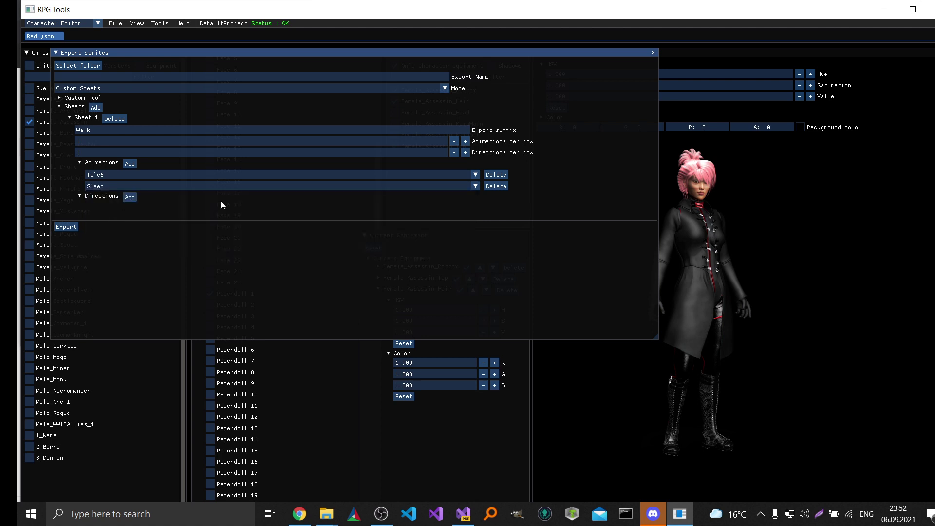
# Step: Add a direction entry to Sheet 1, set it to West, and export the custom sheet
pyautogui.click(130, 198)
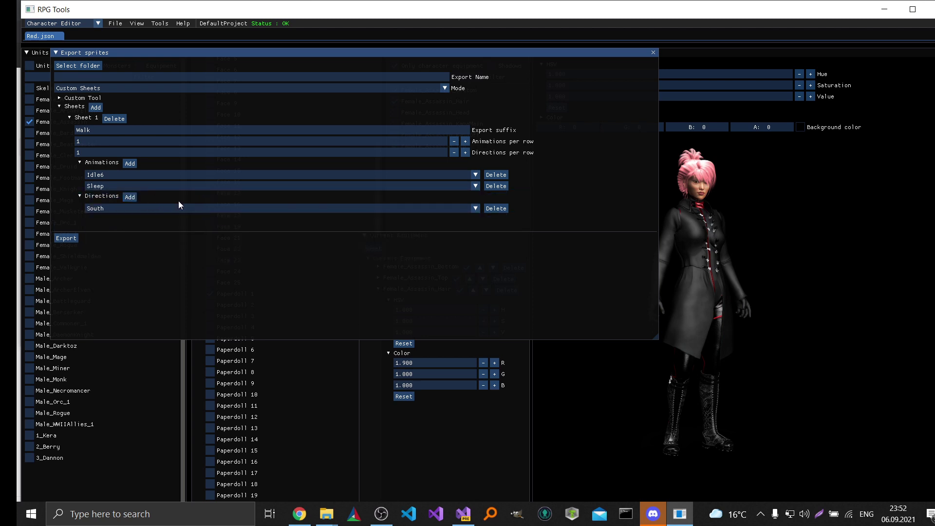
pyautogui.click(148, 209)
pyautogui.click(103, 233)
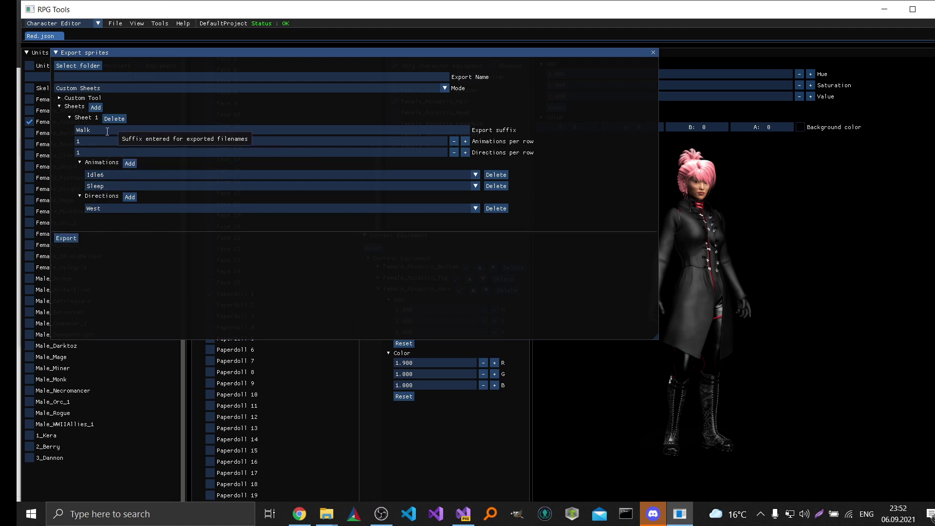
pyautogui.click(72, 238)
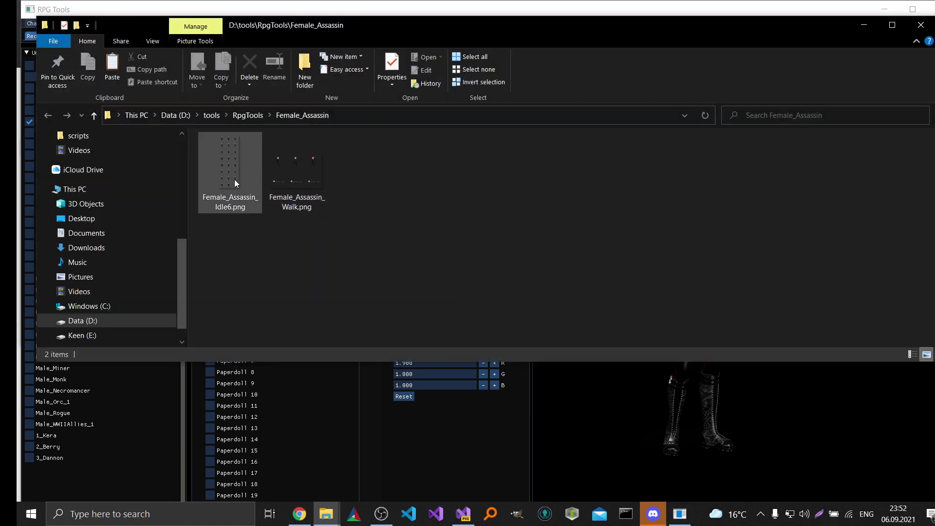
# Step: View the newly exported Female_Assassin_Walk.png, and dismiss the image, its folder and the sprite export window
pyautogui.doubleClick(285, 176)
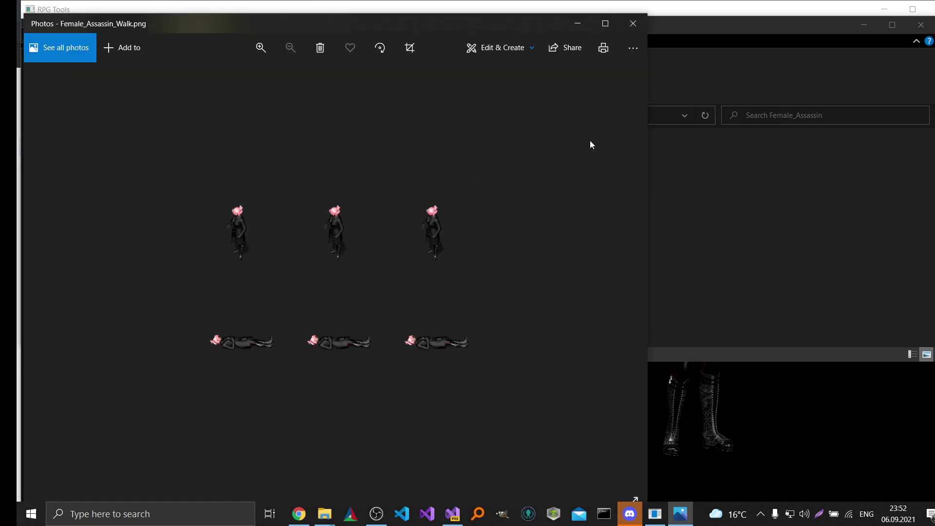
pyautogui.click(642, 25)
pyautogui.click(864, 25)
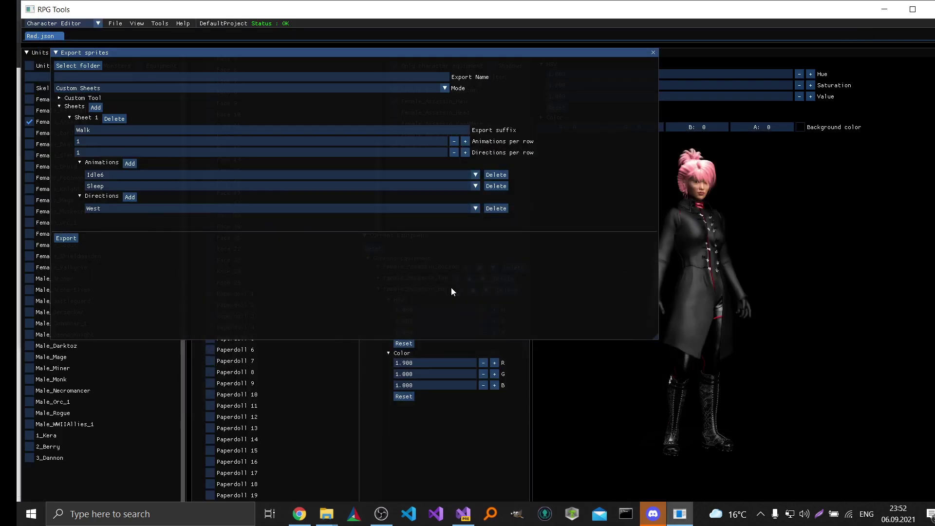
pyautogui.click(653, 52)
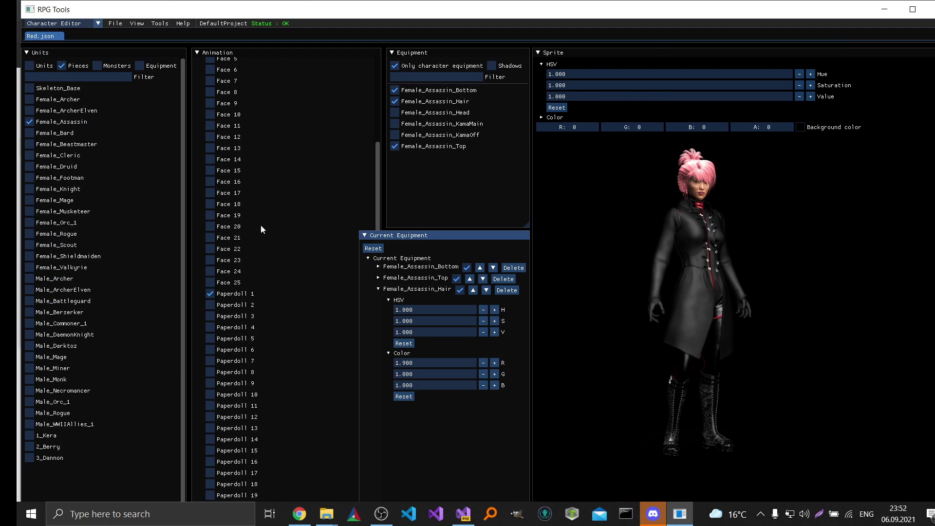
pyautogui.click(86, 22)
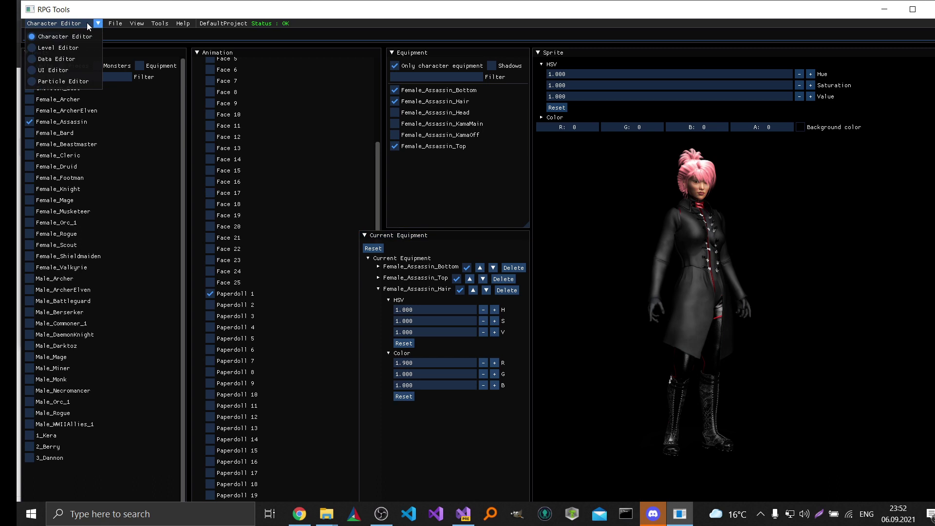
pyautogui.click(275, 67)
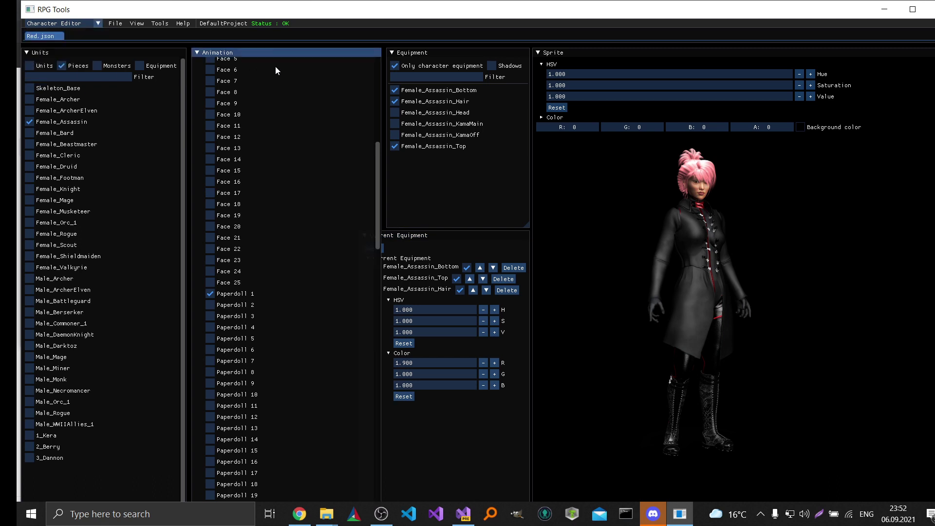